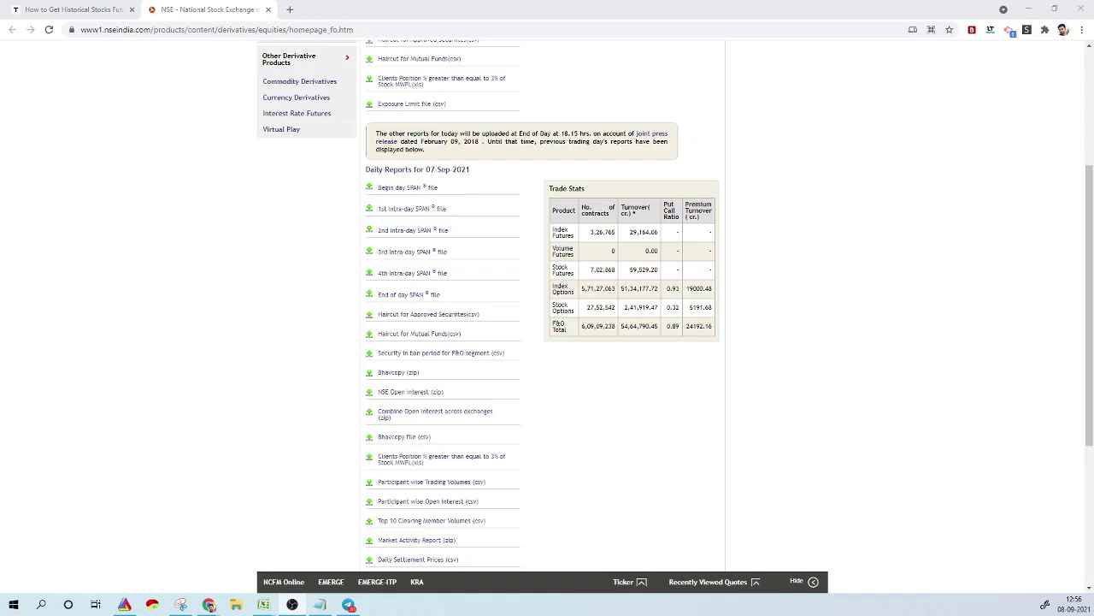
# Download the Market Activity Report (zip) from the daily reports for 07-Sep-2021
pyautogui.click(404, 30)
pyautogui.click(274, 276)
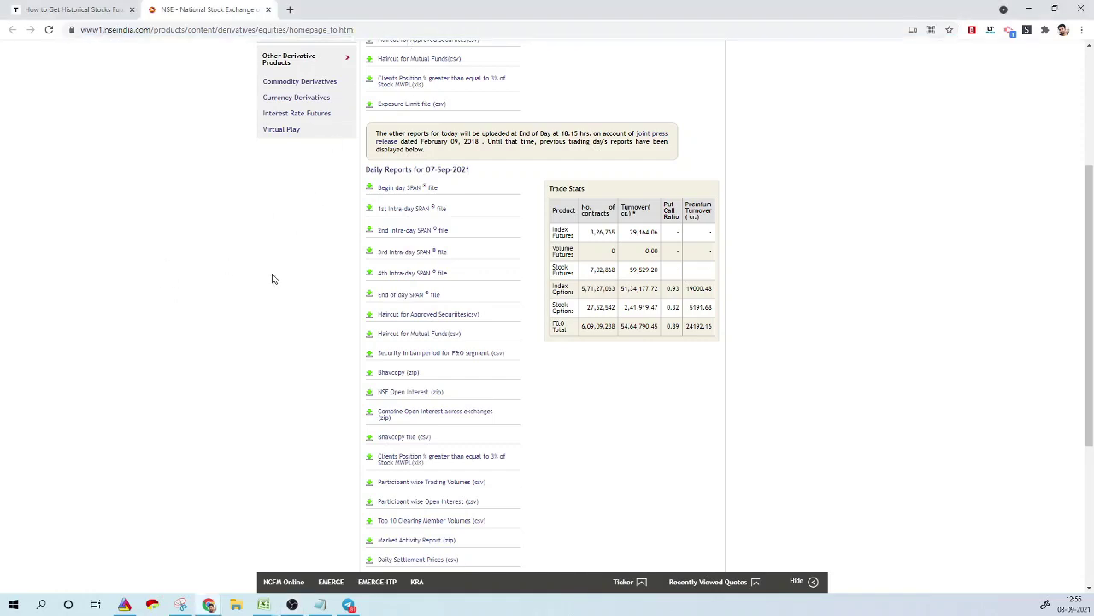
pyautogui.scroll(-1, 274, 279)
pyautogui.scroll(-2, 274, 279)
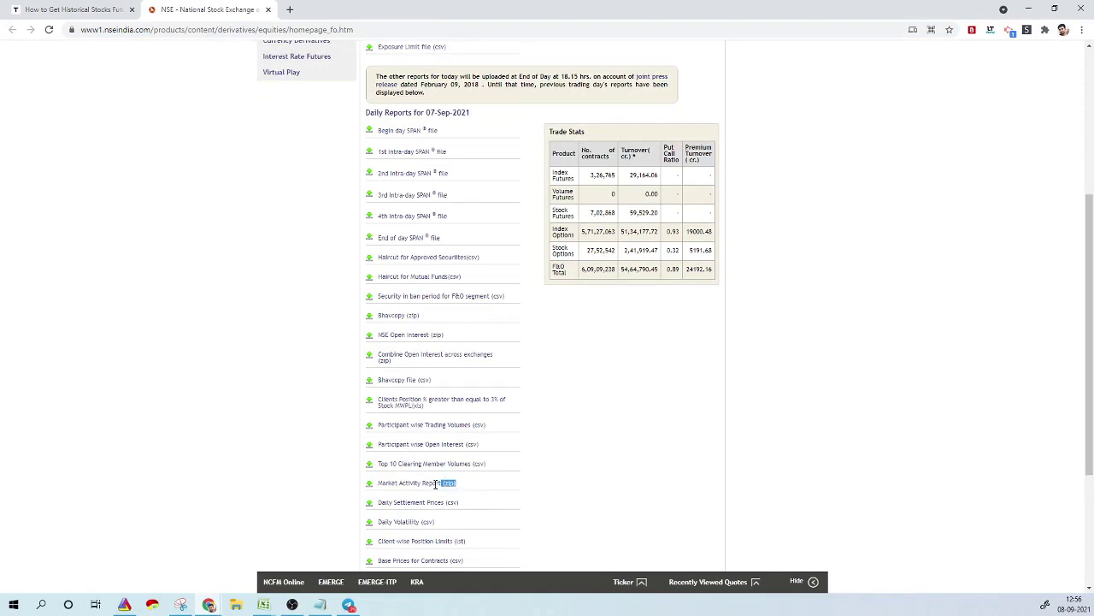
pyautogui.moveTo(453, 482); pyautogui.dragTo(379, 488)
pyautogui.click(392, 485)
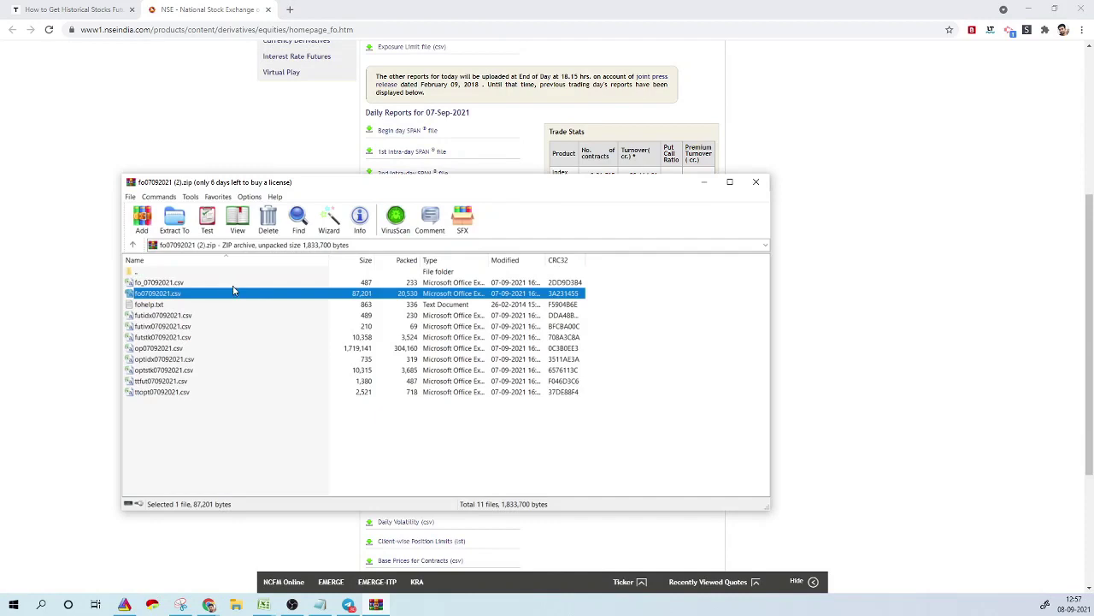
# Open fo07092021.csv from the downloaded archive and switch to its sheet in Excel
pyautogui.doubleClick(171, 298)
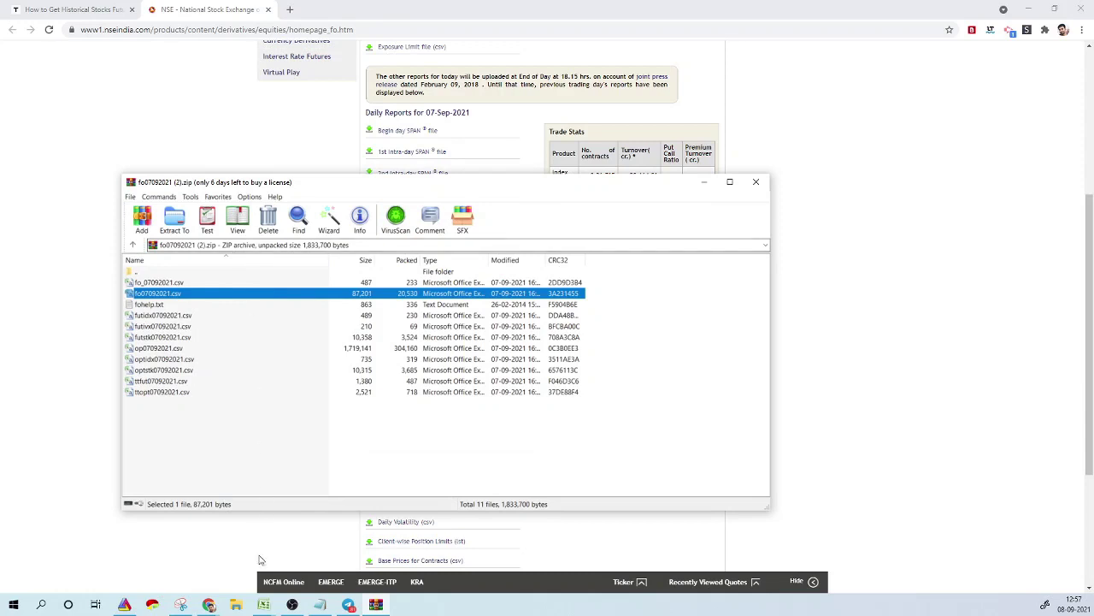
pyautogui.click(265, 605)
pyautogui.click(184, 551)
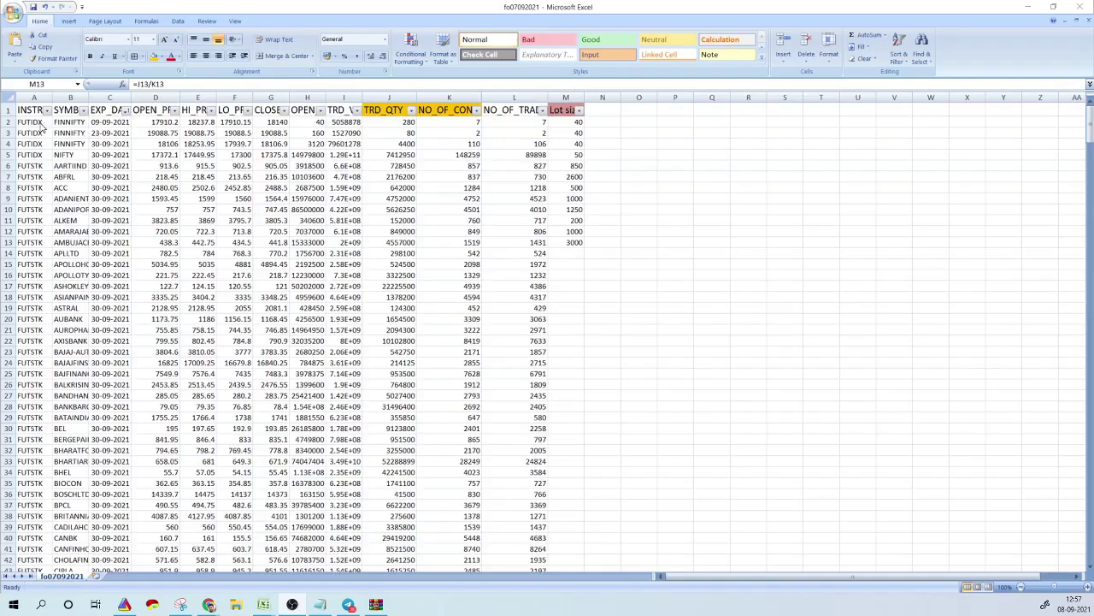
# Examine the futures sheet's column headers, including TRD_QTY, NO_OF_CONT and NO_OF_TRADE, and the lot size column's formula
pyautogui.moveTo(34, 109); pyautogui.dragTo(518, 128)
pyautogui.click(379, 110)
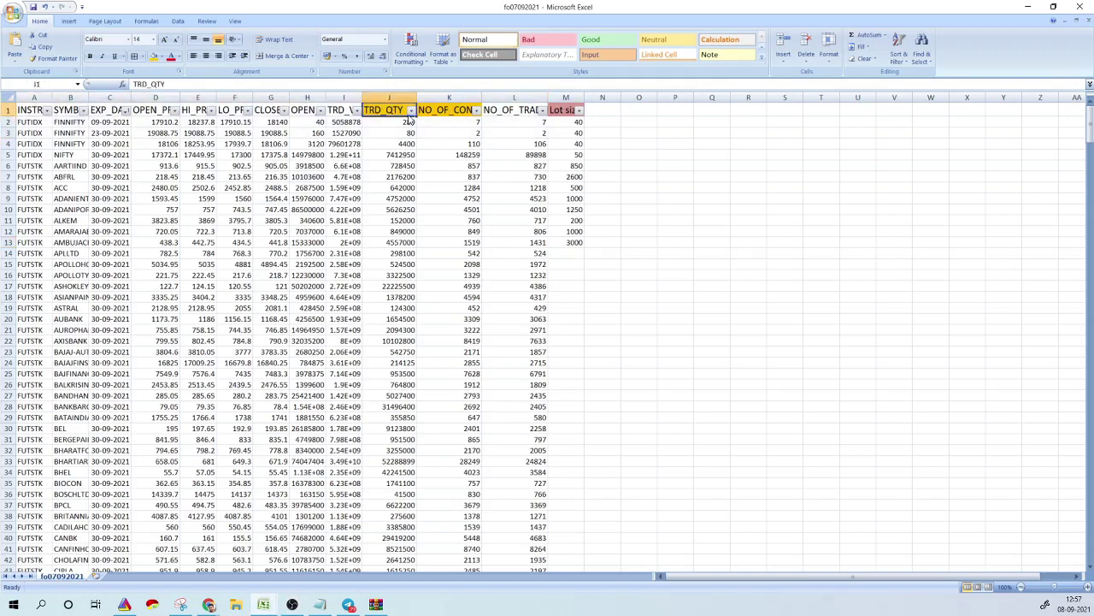
pyautogui.click(437, 109)
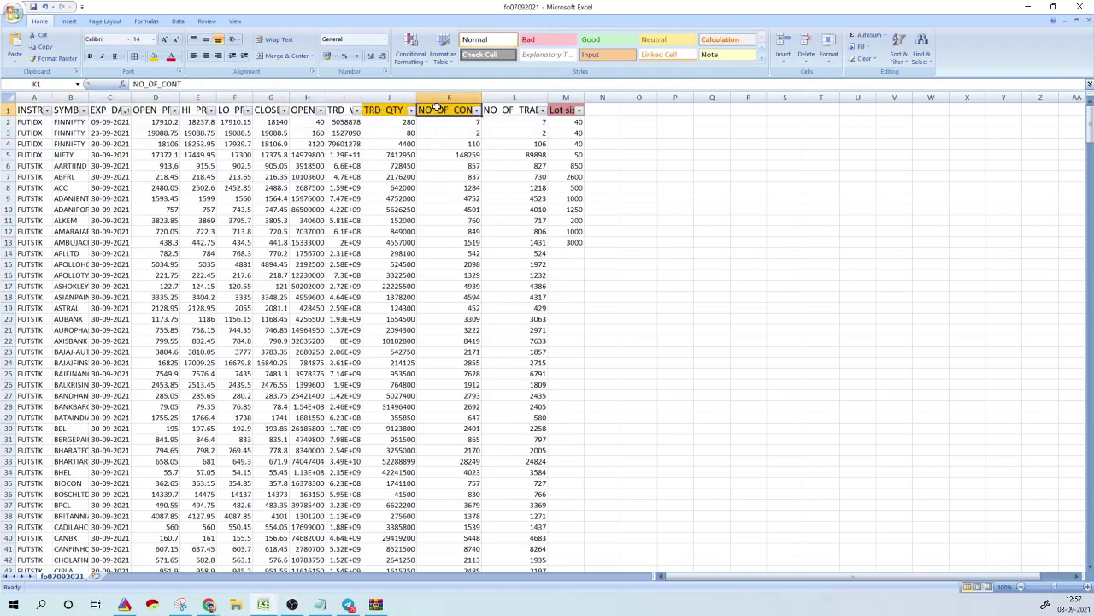
pyautogui.click(520, 109)
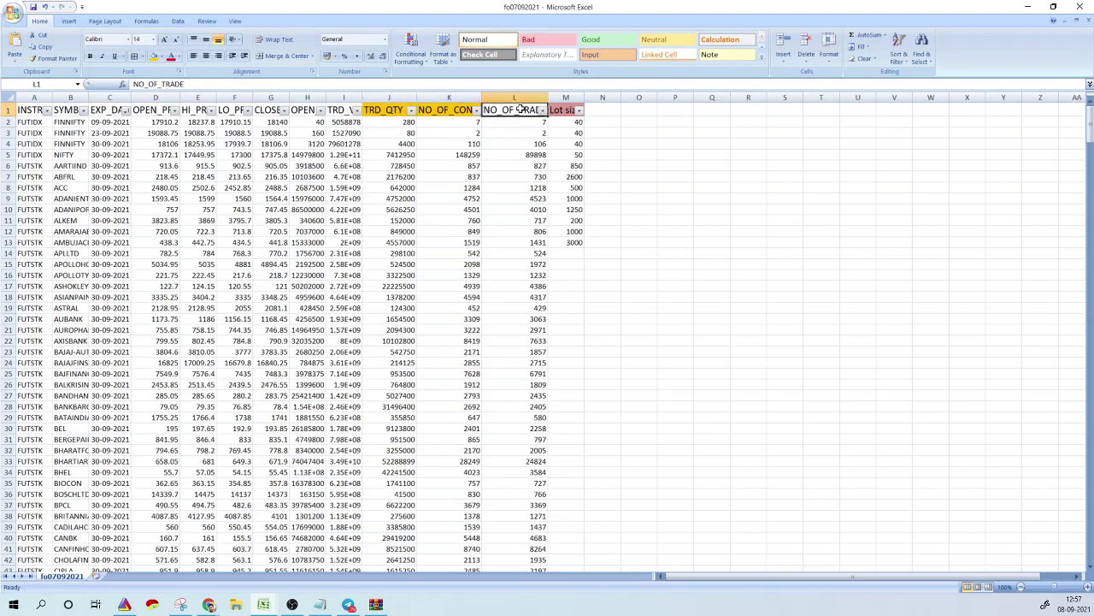
pyautogui.click(572, 155)
pyautogui.click(566, 83)
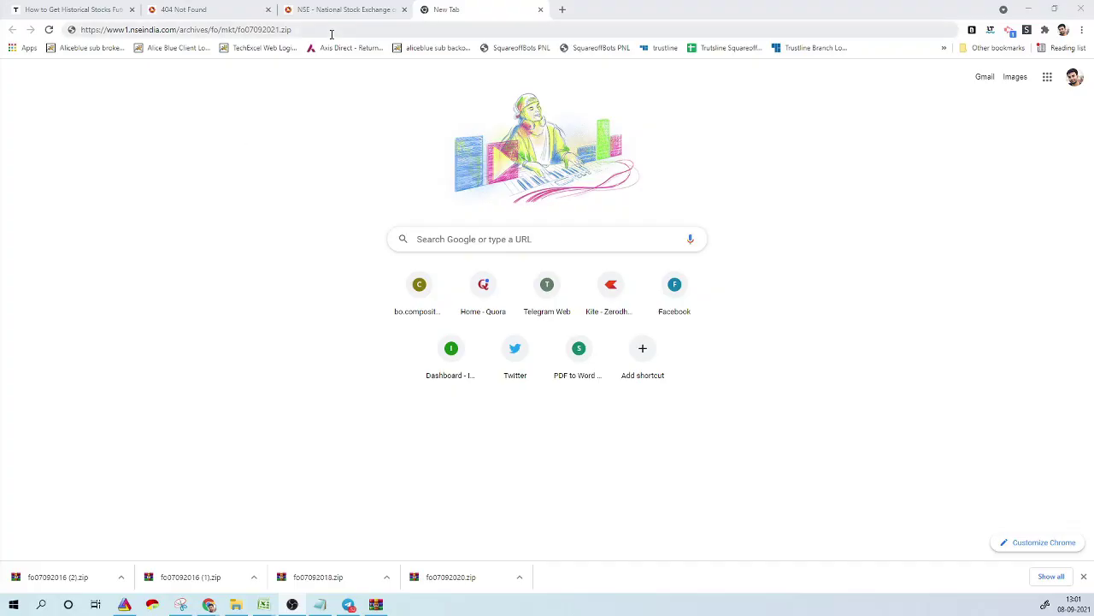
# Download fo07092021.zip from its direct NSE archive address, and the 2016 report by changing the year's last two digits to 16
pyautogui.click(332, 31)
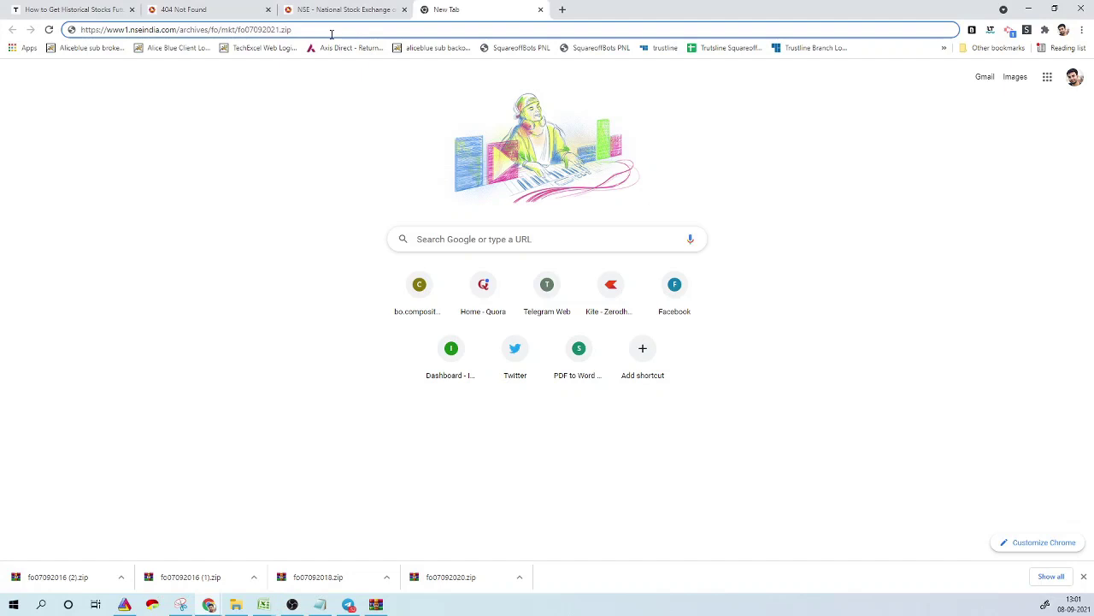
pyautogui.press('Return')
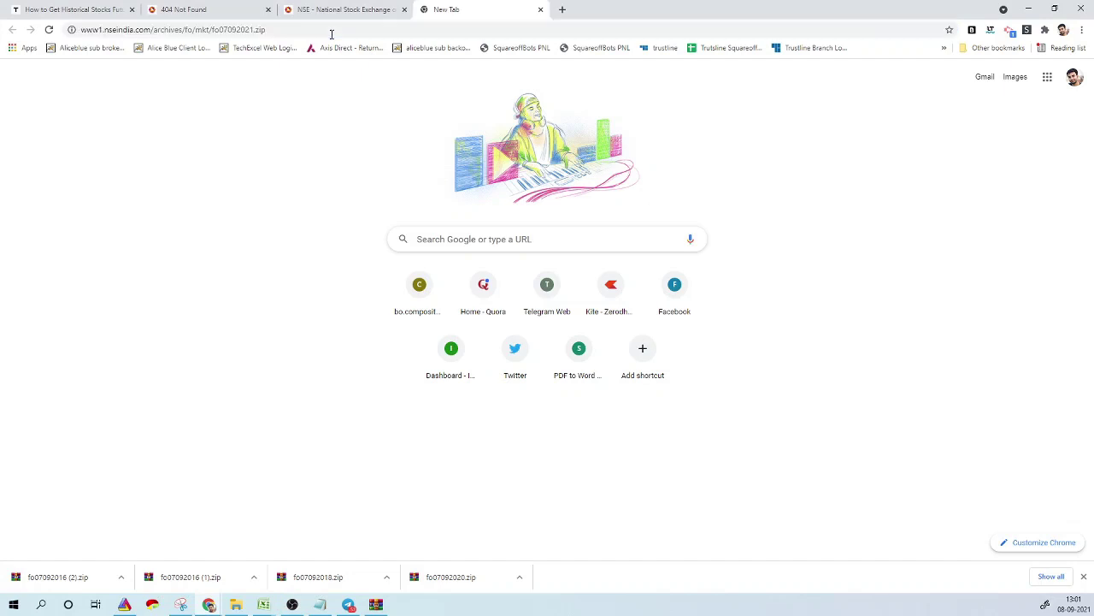
pyautogui.click(250, 29)
pyautogui.moveTo(281, 29); pyautogui.dragTo(270, 29)
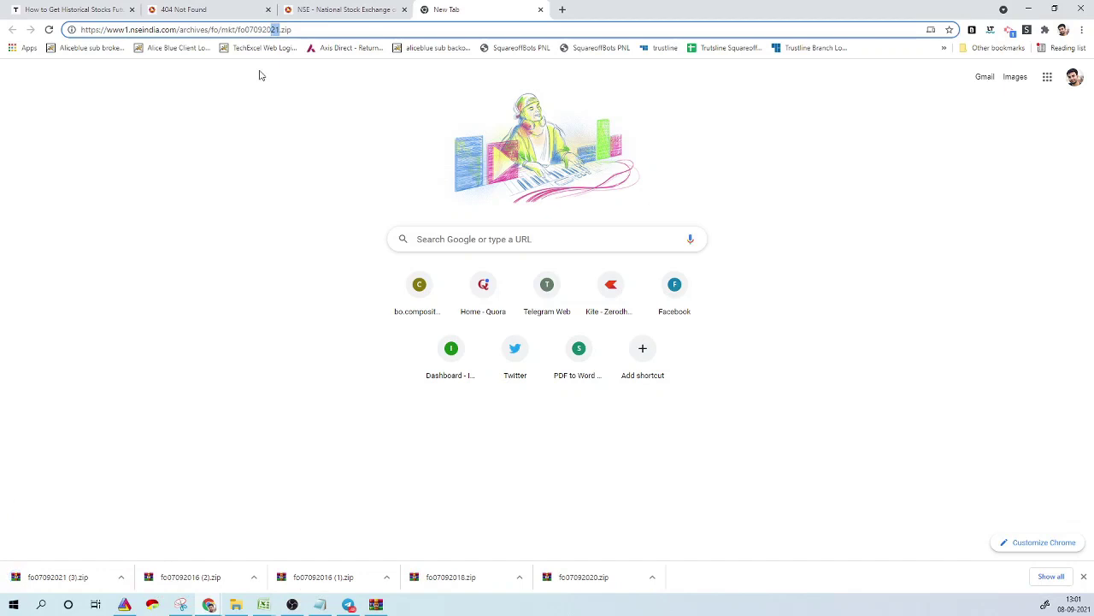
pyautogui.write('16')
pyautogui.press('Return')
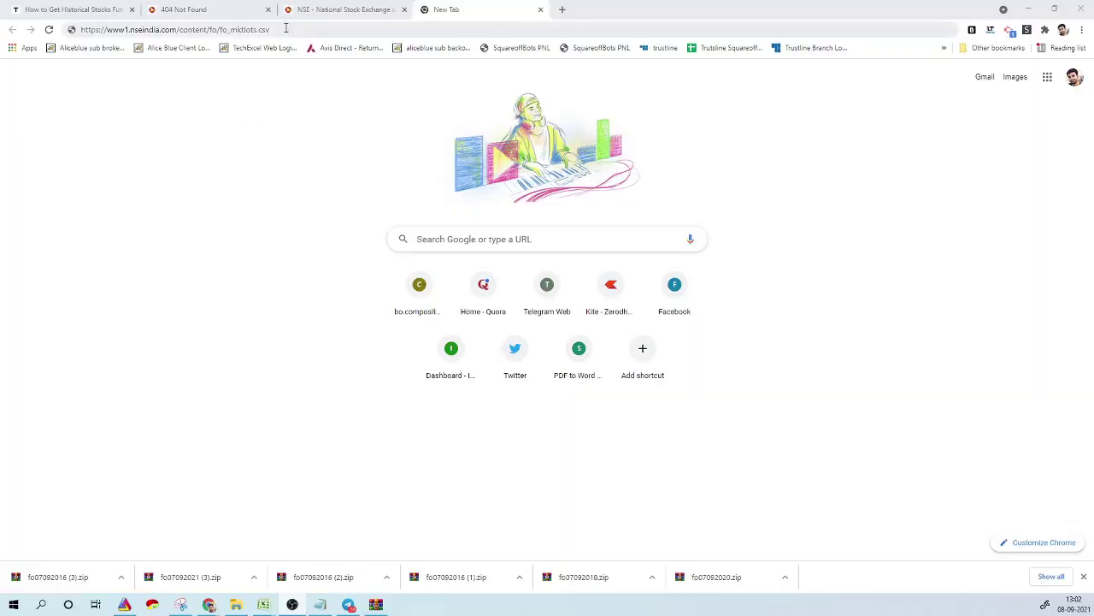
# Download the market lots file from www1.nseindia.com/content/fo/fo_mktlots.csv and open it in Excel
pyautogui.click(286, 28)
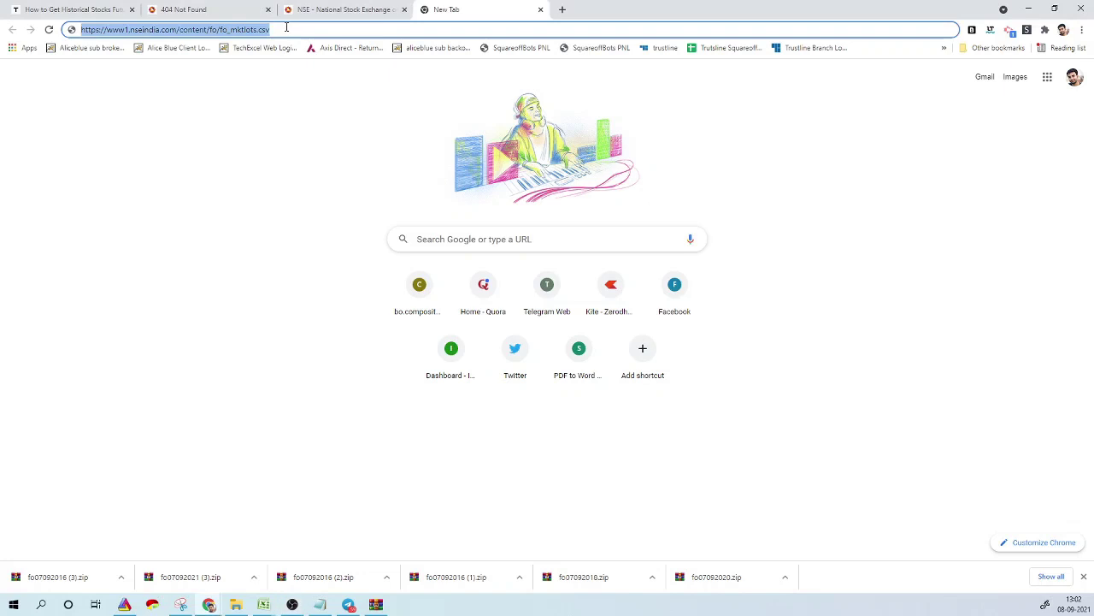
pyautogui.press('Return')
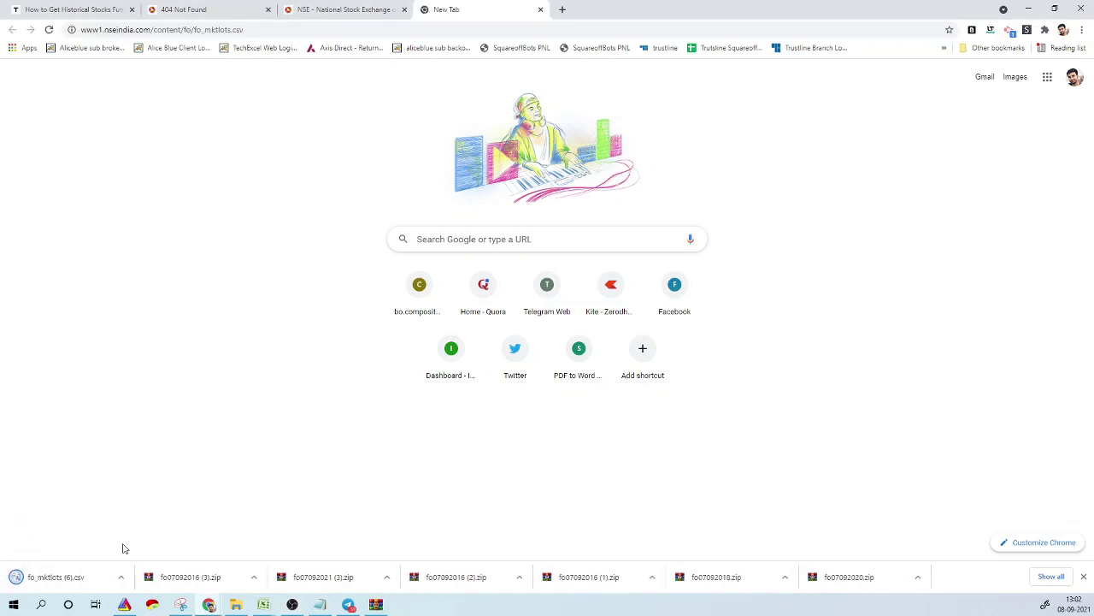
pyautogui.click(83, 578)
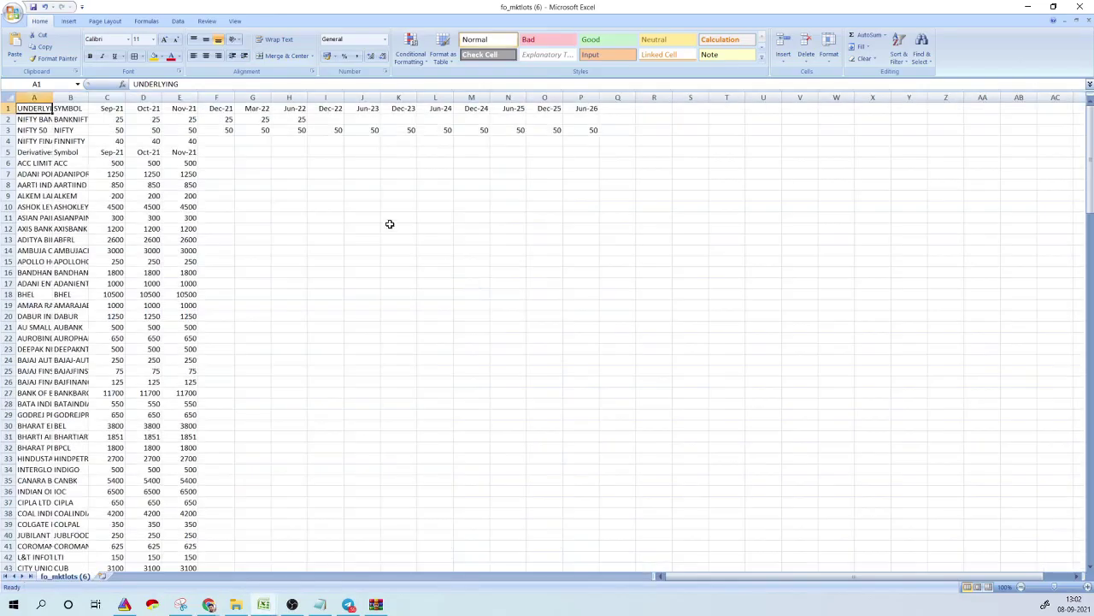
# Fit the UNDERLYING and SYMBOL columns to their contents in the market lots sheet and review the listed lot sizes
pyautogui.click(389, 226)
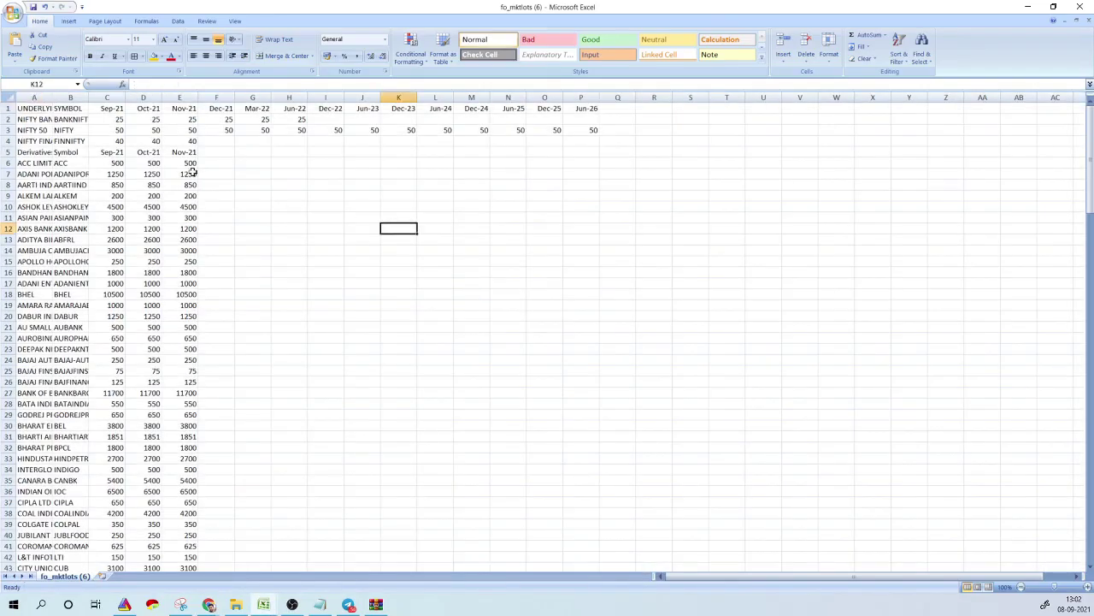
pyautogui.doubleClick(89, 99)
pyautogui.doubleClick(52, 97)
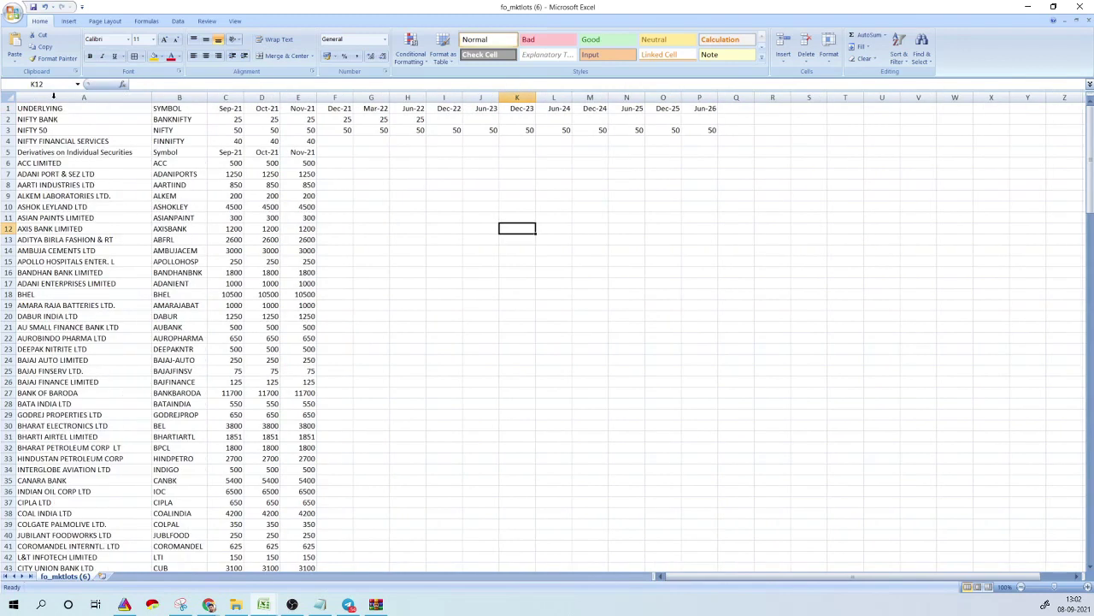
pyautogui.click(43, 130)
pyautogui.keyDown('shift'); pyautogui.click(325, 292); pyautogui.keyUp('shift')
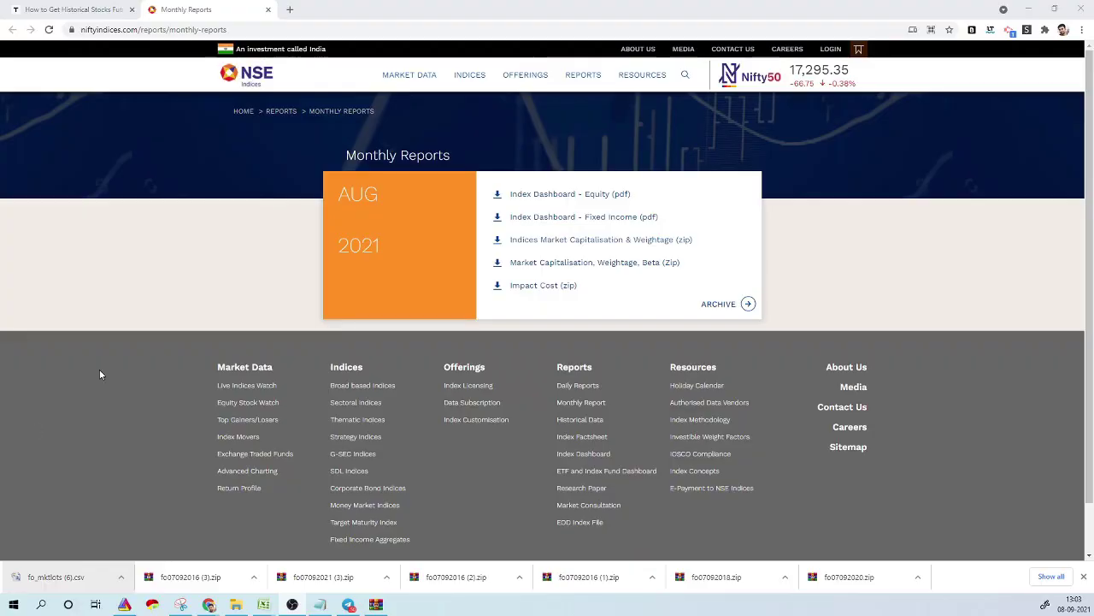
# Open the archive of the Nifty Indices monthly reports and choose the Indices - Market Capitalisation & Weightage report
pyautogui.click(248, 29)
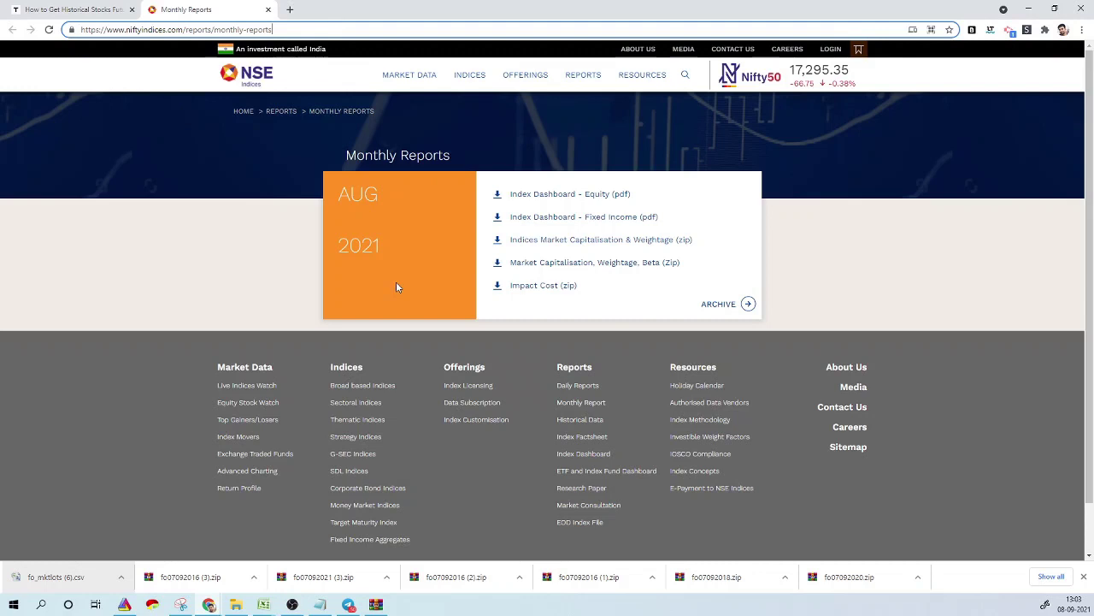
pyautogui.click(736, 309)
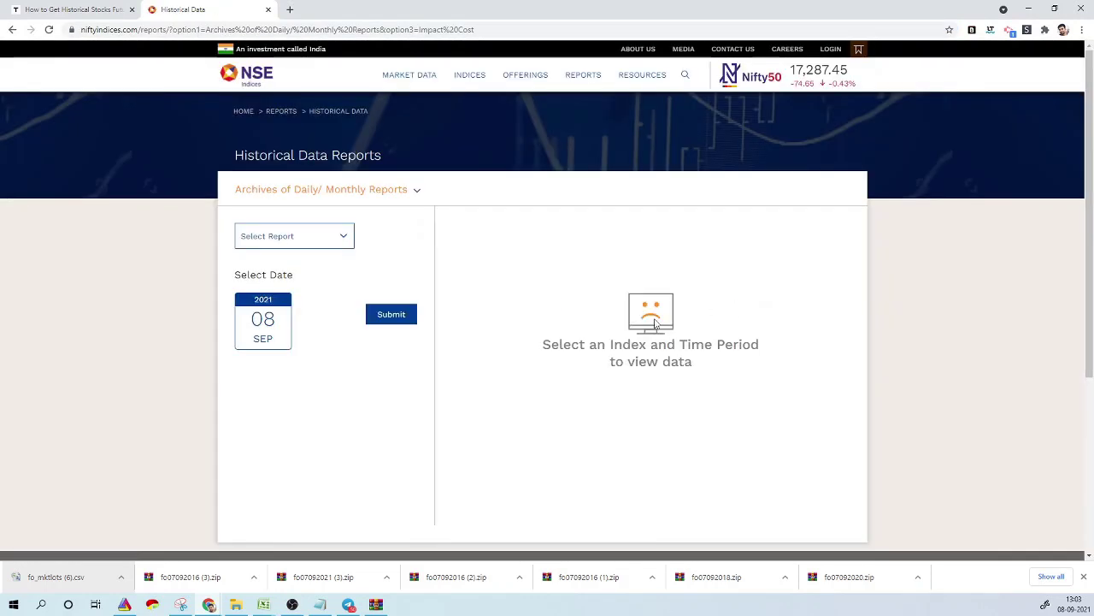
pyautogui.click(330, 237)
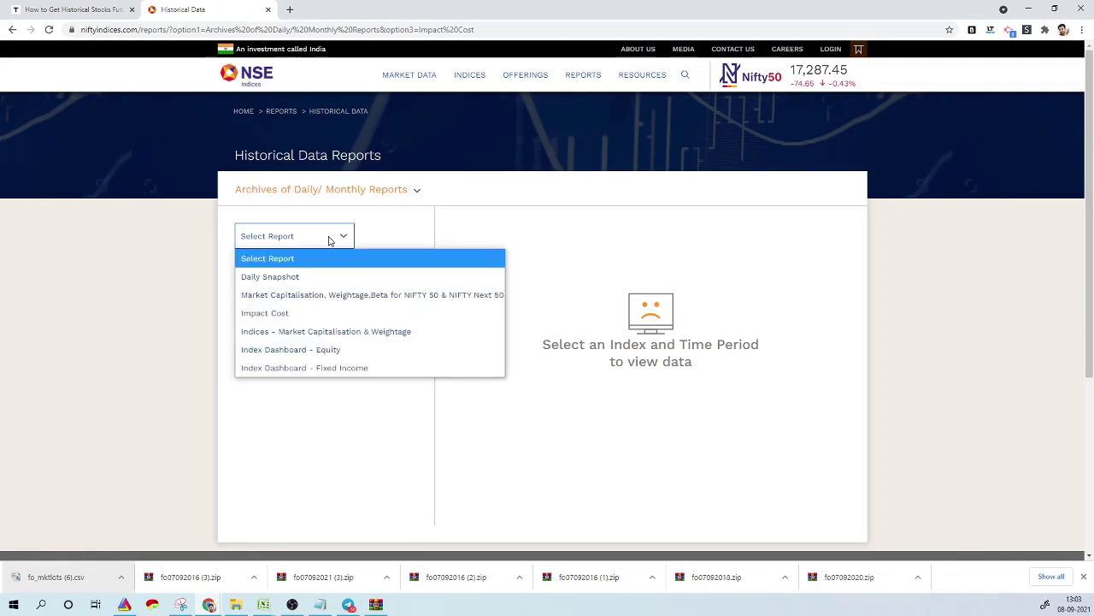
pyautogui.click(332, 331)
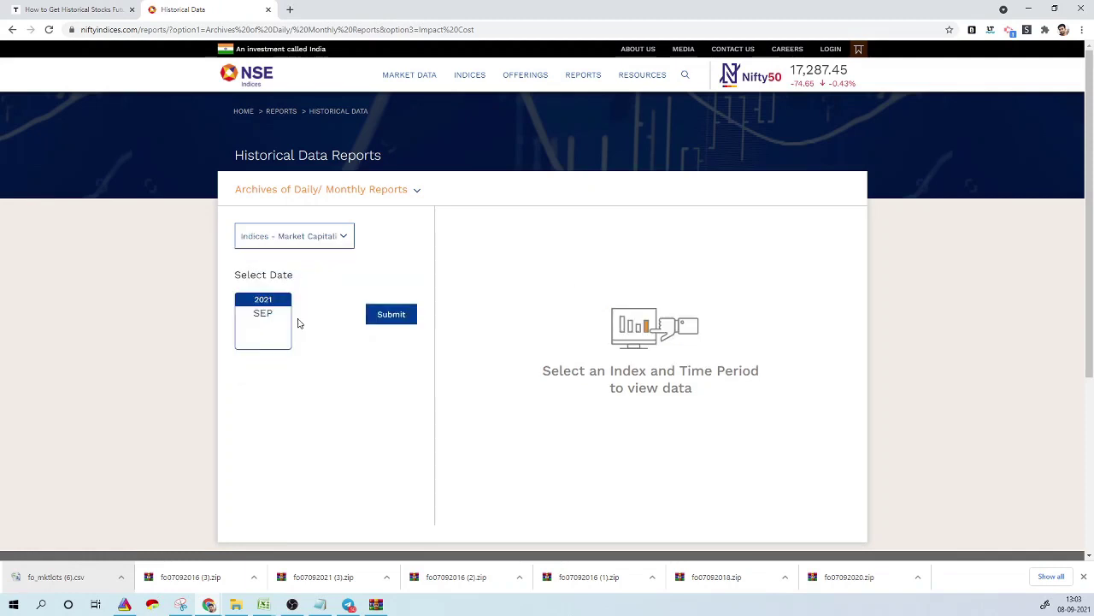
# Set the report date to September 2014 and submit the request
pyautogui.click(273, 319)
pyautogui.click(354, 382)
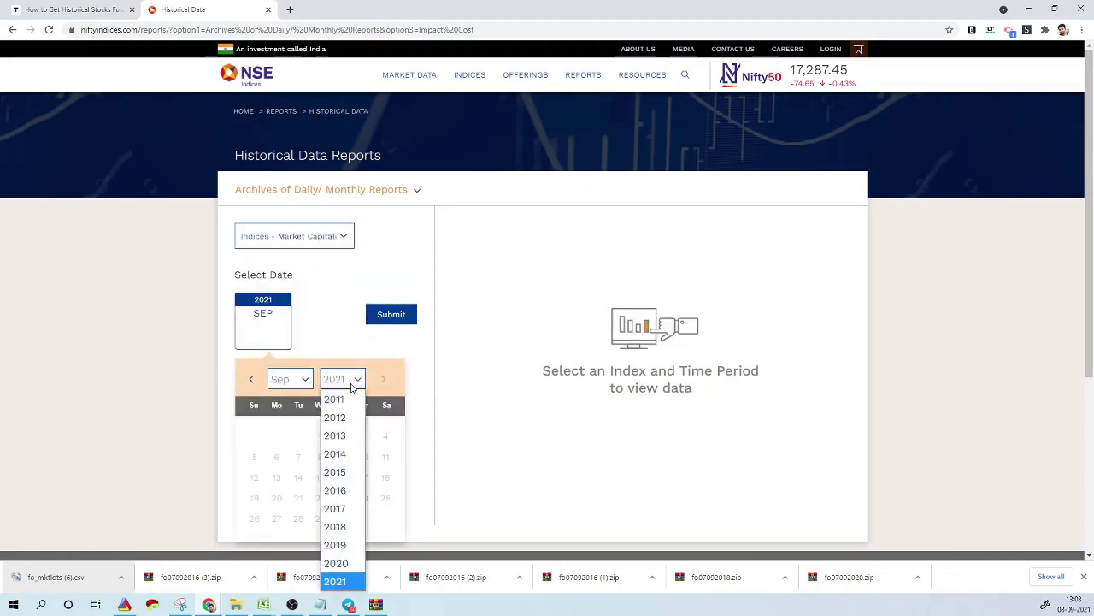
pyautogui.click(347, 452)
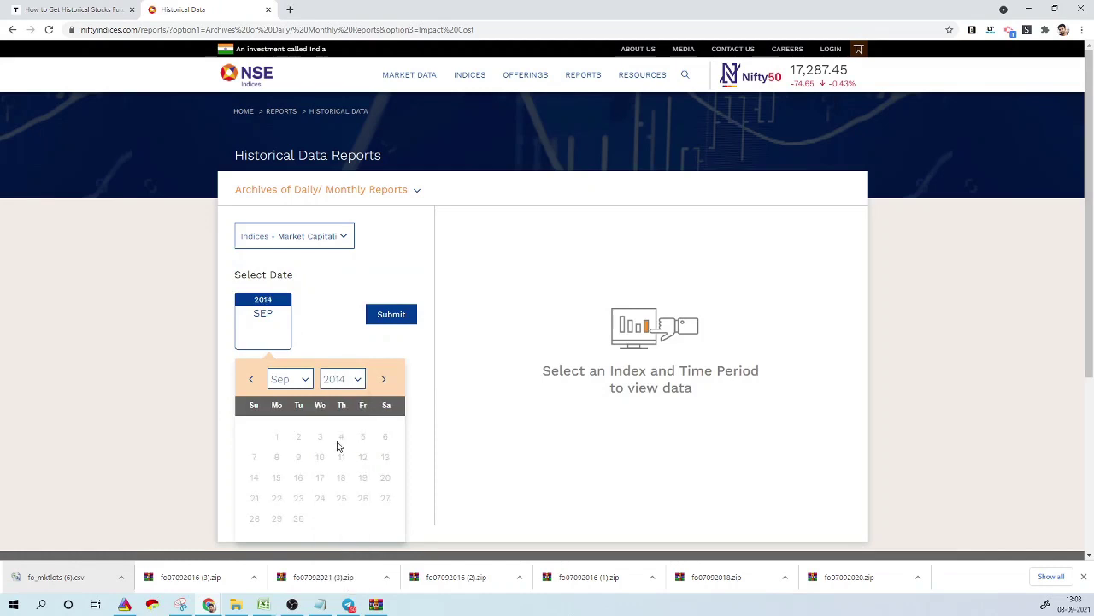
pyautogui.click(379, 317)
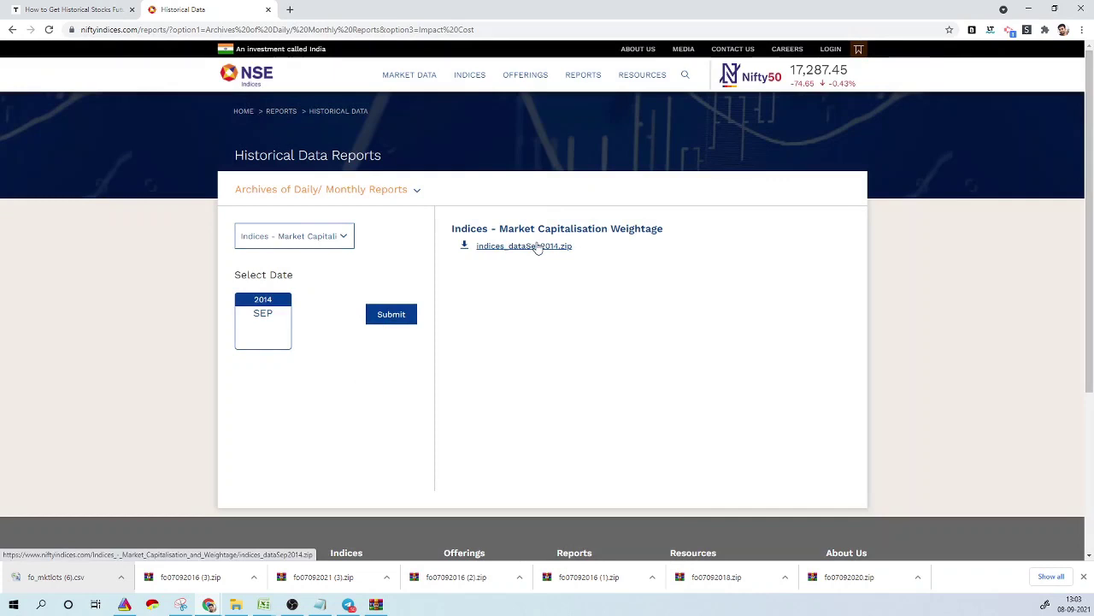
# Download indices_dataSep2014.zip, open it, and review the constituents and weightages in cnx500_Sep2014.pdf
pyautogui.click(537, 247)
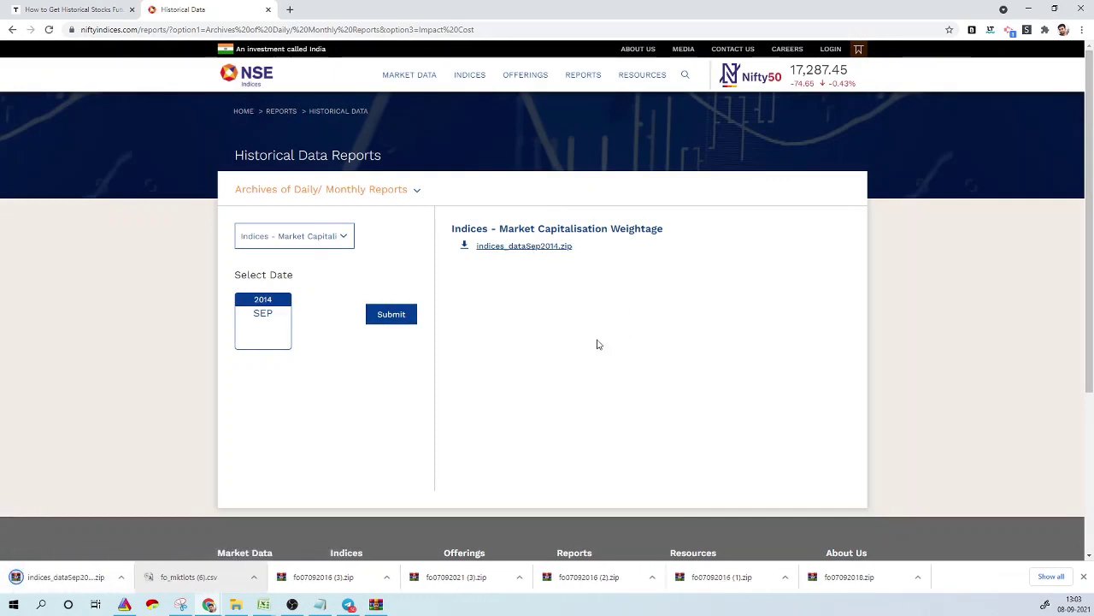
pyautogui.click(72, 574)
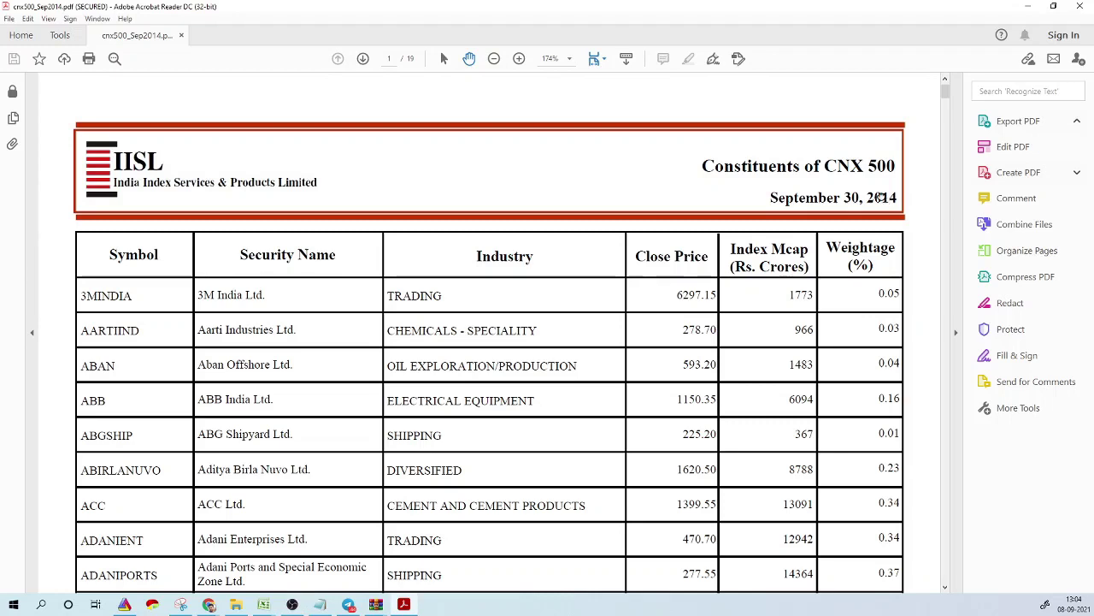
pyautogui.scroll(-3, 675, 225)
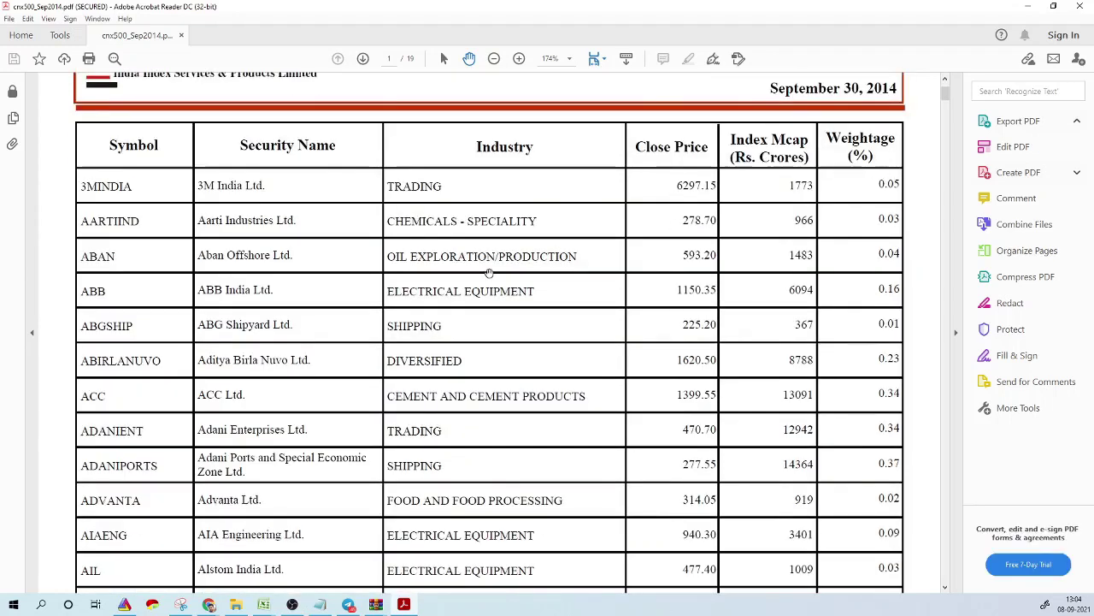
pyautogui.scroll(-4, 360, 263)
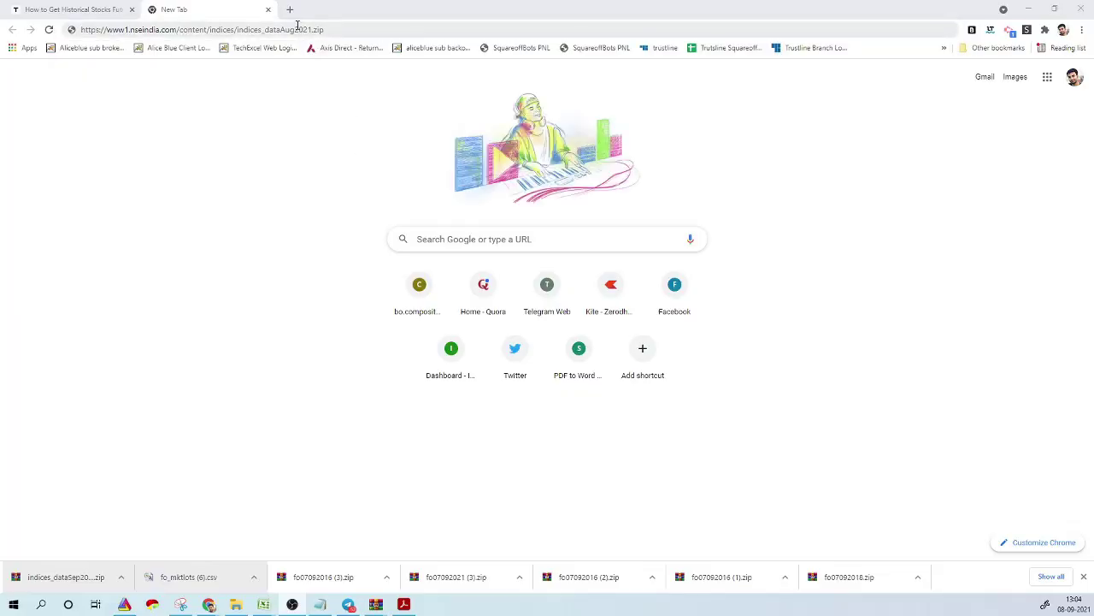
# Change the year in the direct indices_dataAug2021.zip address to 2013 and download that archive
pyautogui.click(301, 29)
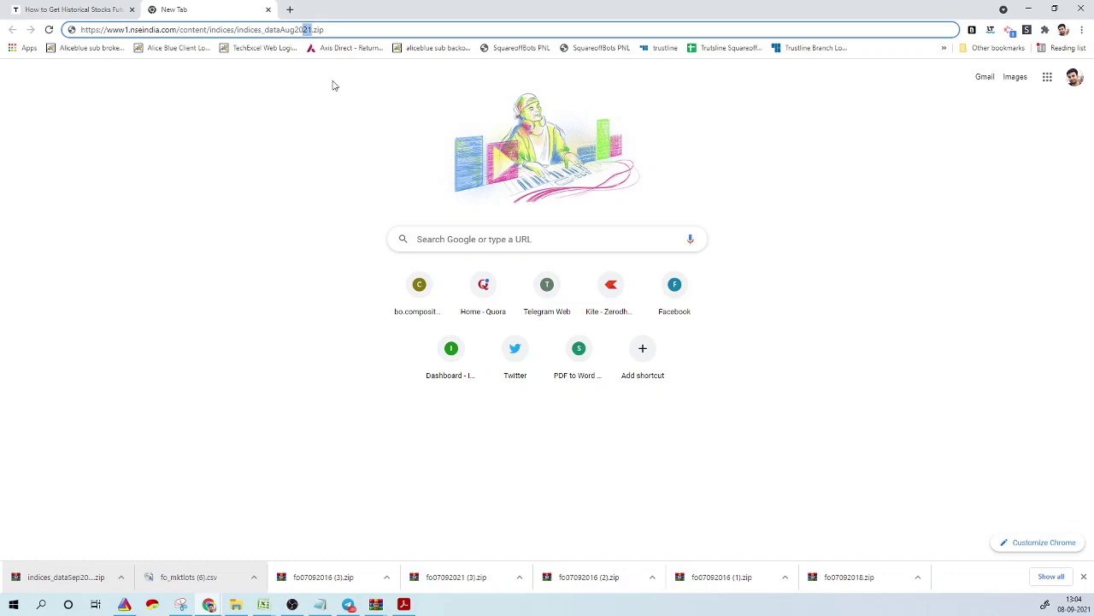
pyautogui.write('13')
pyautogui.press('Return')
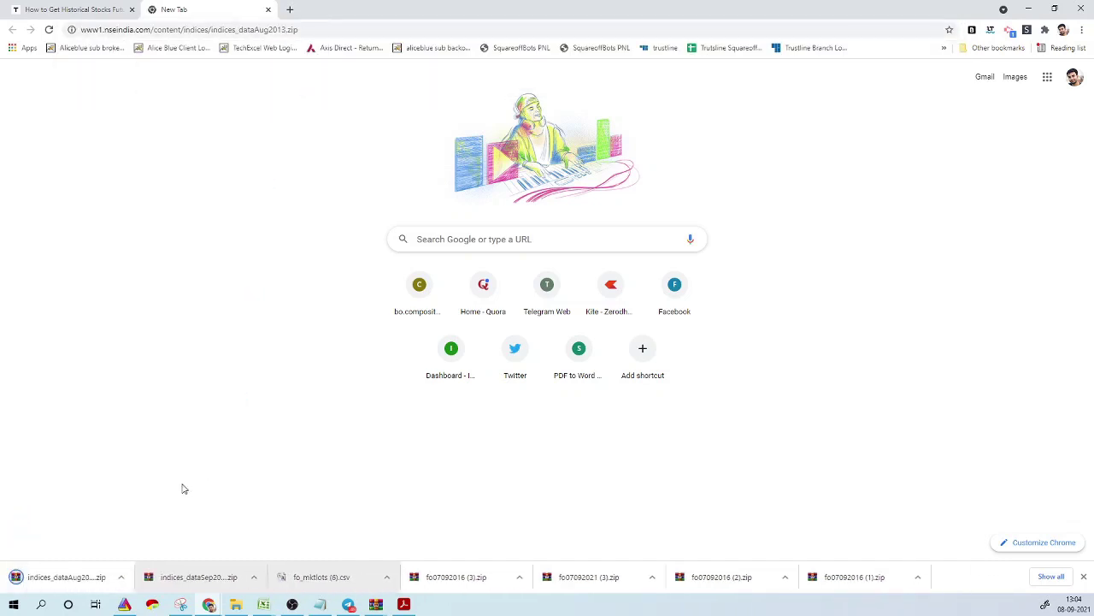
# Open the downloaded August 2013 indices archive, look through its files, and open cnx500_Aug2013.pdf
pyautogui.click(83, 576)
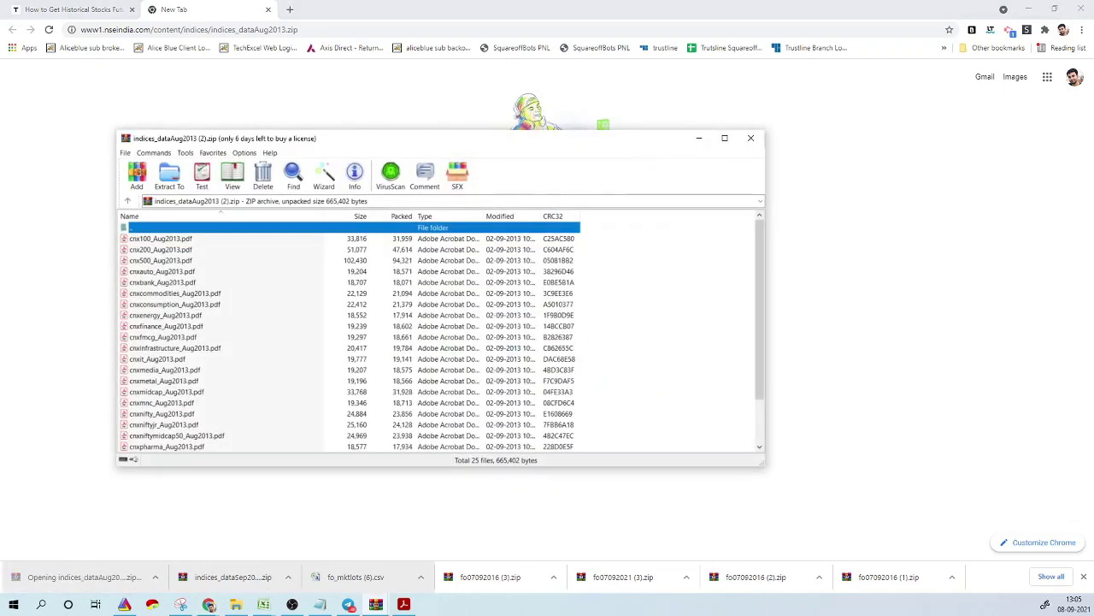
pyautogui.click(190, 282)
pyautogui.scroll(-2, 196, 274)
pyautogui.scroll(2, 197, 274)
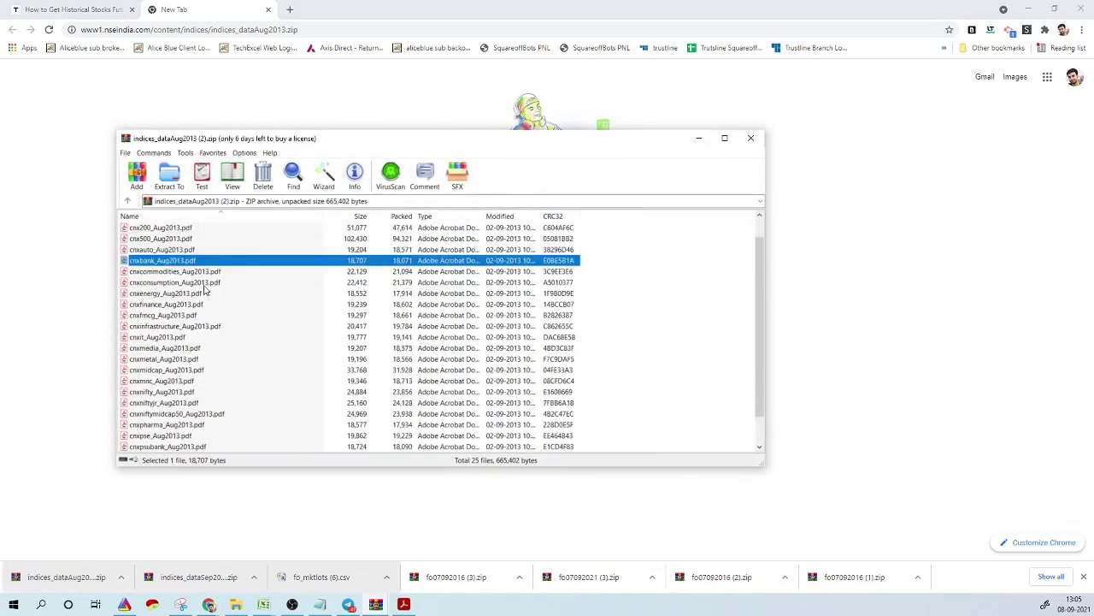
pyautogui.click(186, 260)
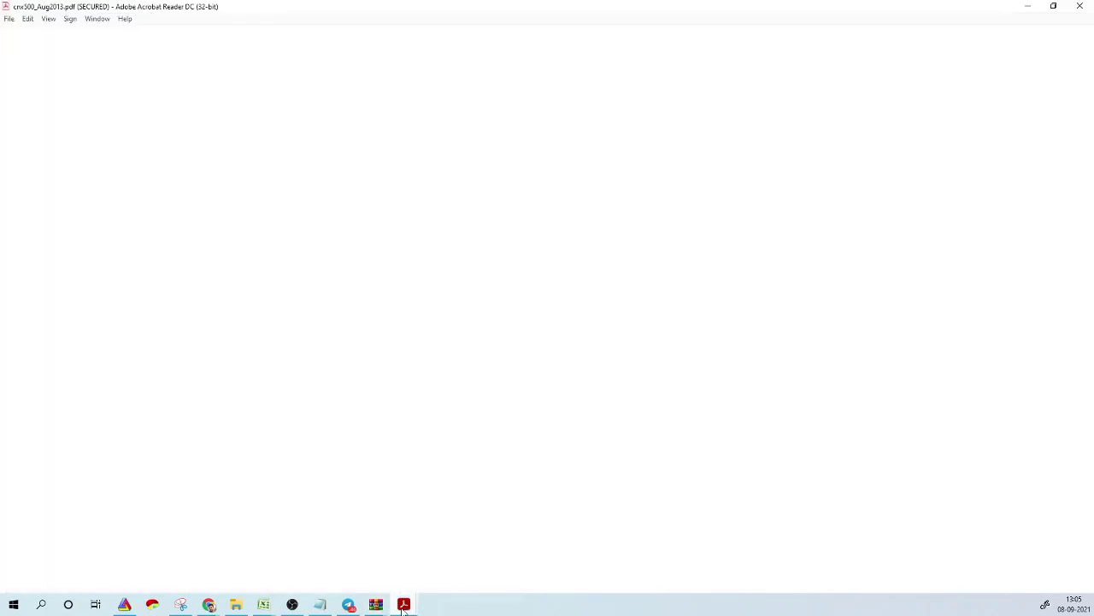
# Review the CNX 500 constituents and weightages in cnx500_Aug2013.pdf
pyautogui.moveTo(407, 604)
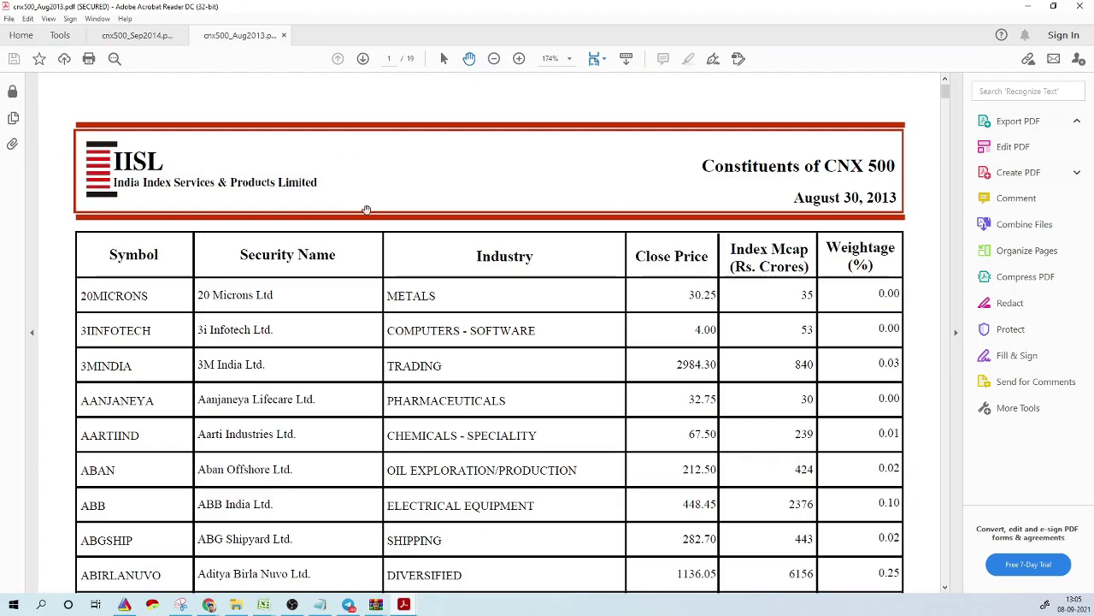
pyautogui.scroll(-3, 291, 265)
pyautogui.scroll(-4, 349, 259)
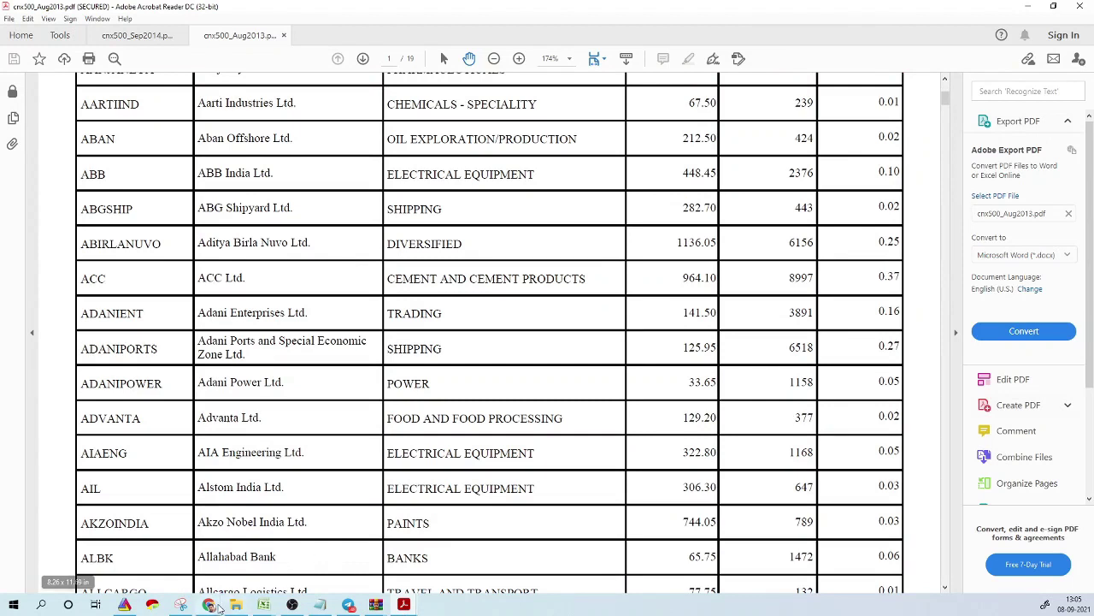
# Switch to Chrome, change the direct archive address to indices_dataSep2016.zip, and download that file
pyautogui.moveTo(209, 604)
pyautogui.click(252, 566)
pyautogui.click(298, 29)
pyautogui.click(289, 31)
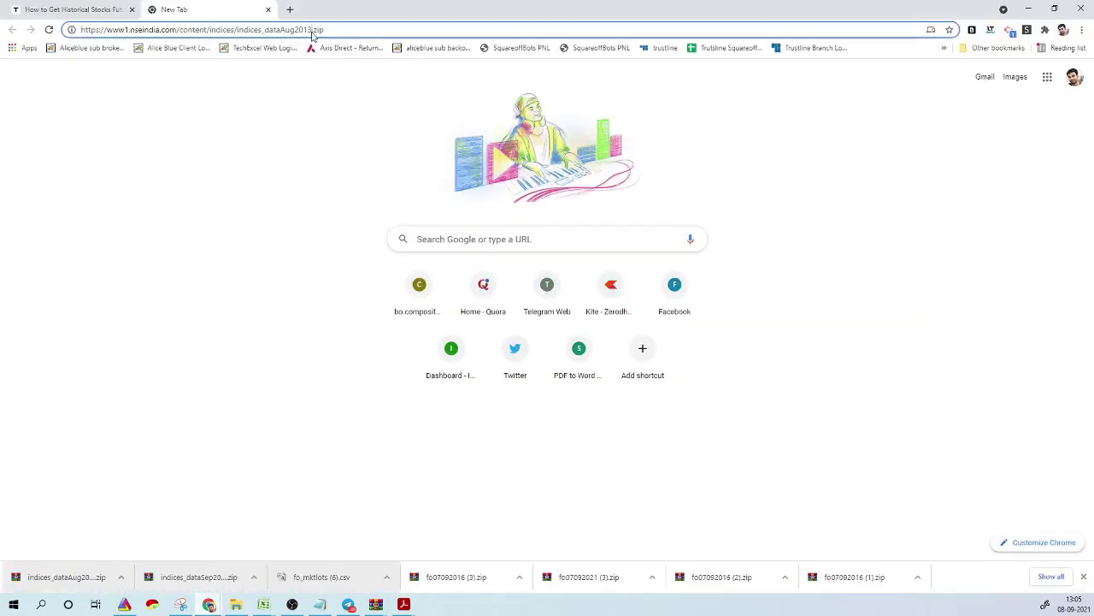
pyautogui.press('BackSpace')
pyautogui.write('6')
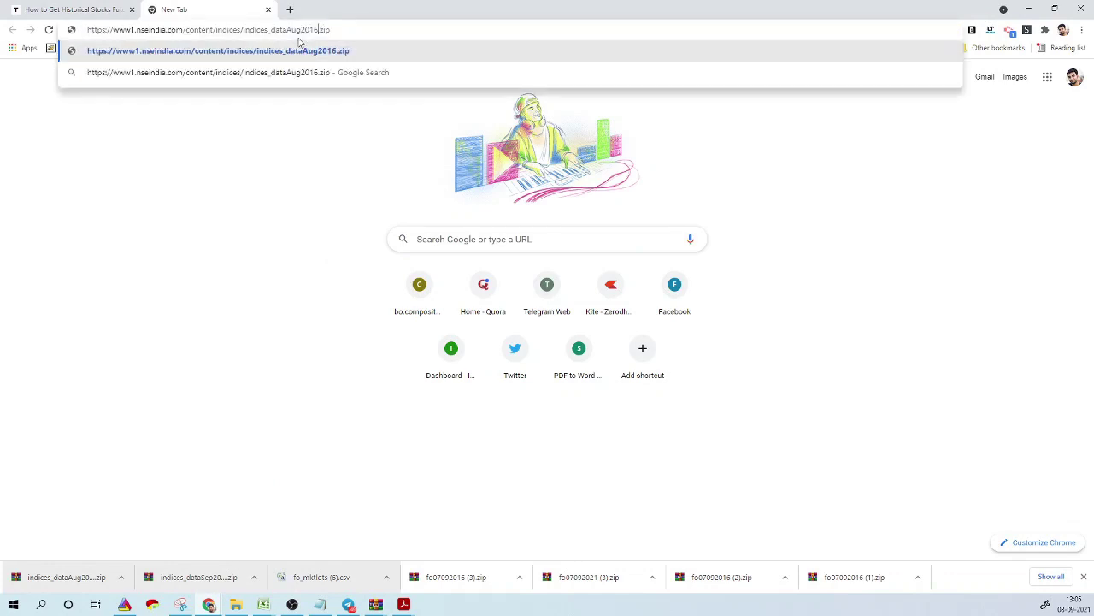
pyautogui.moveTo(300, 29); pyautogui.dragTo(290, 27)
pyautogui.write('Sep')
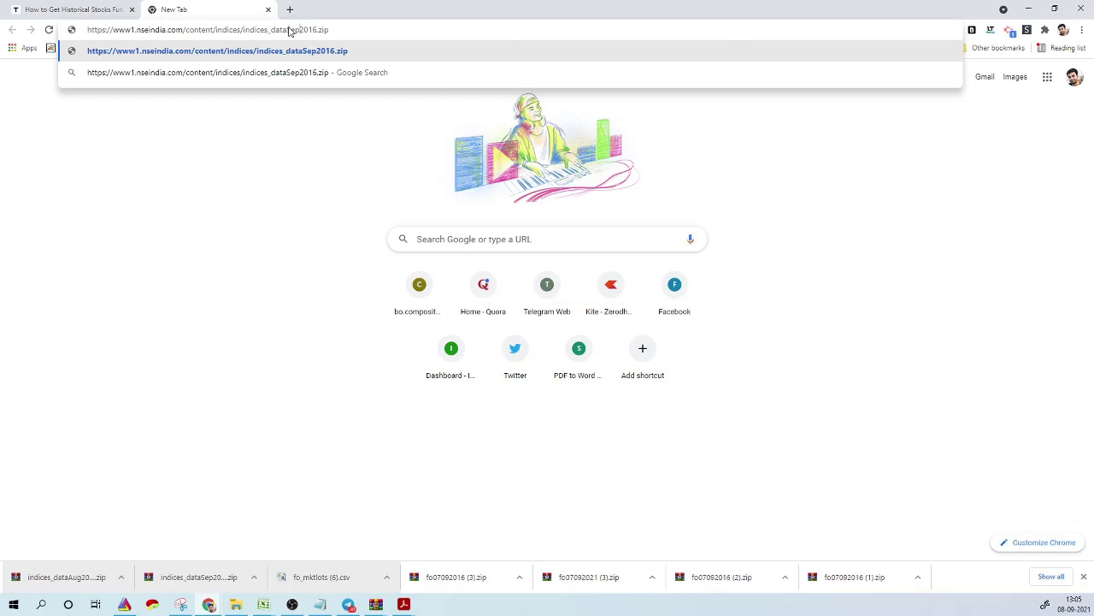
pyautogui.press('Return')
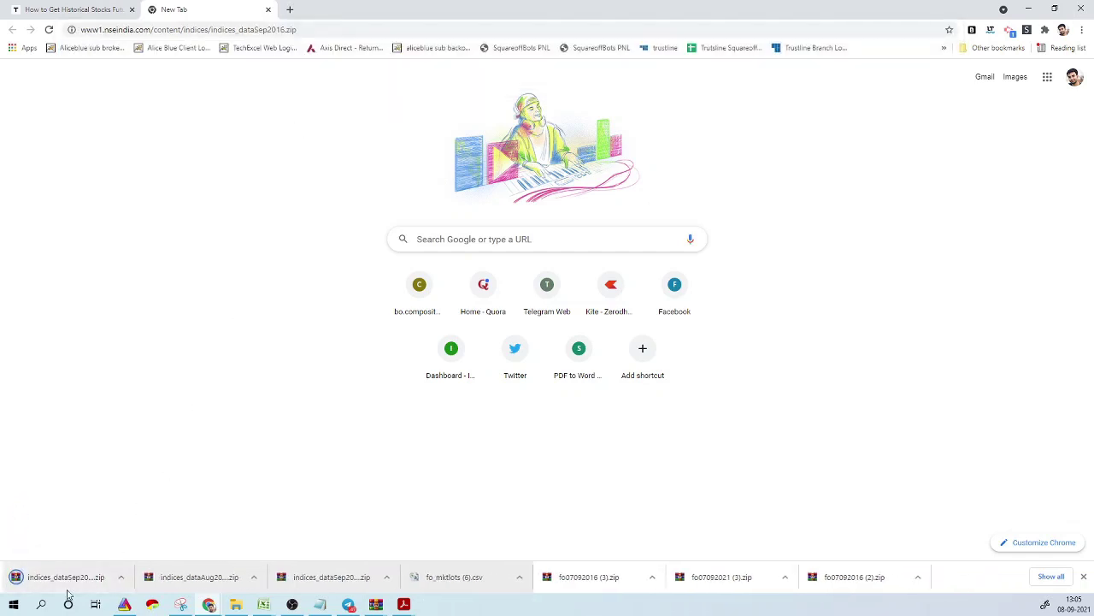
# Open the downloaded September 2016 indices archive, look through its files, and open nifty500_Sep2016.pdf
pyautogui.click(69, 578)
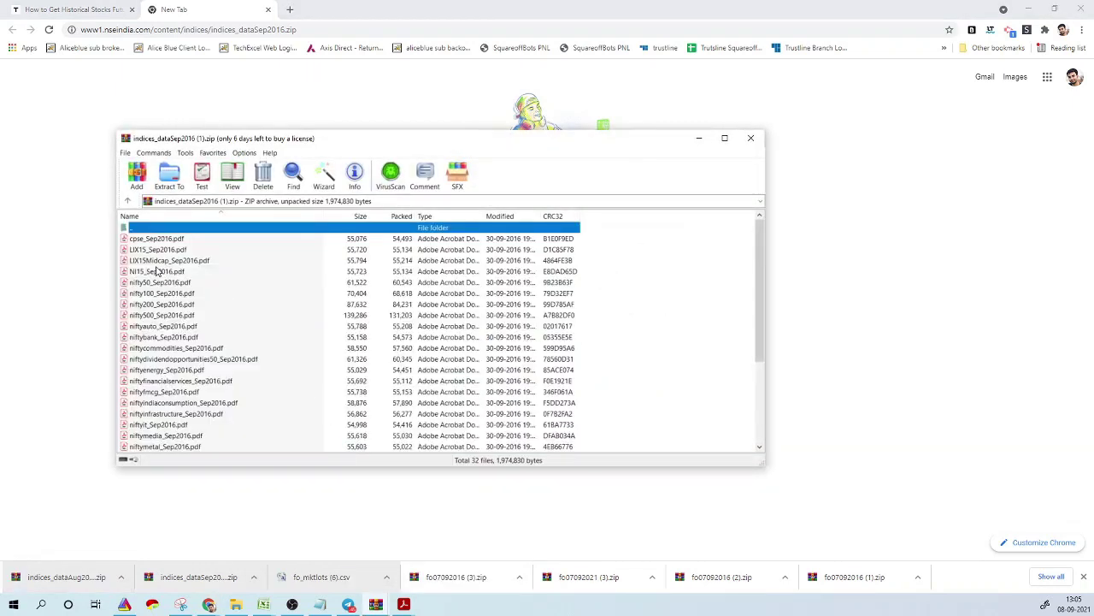
pyautogui.scroll(-4, 156, 271)
pyautogui.click(172, 328)
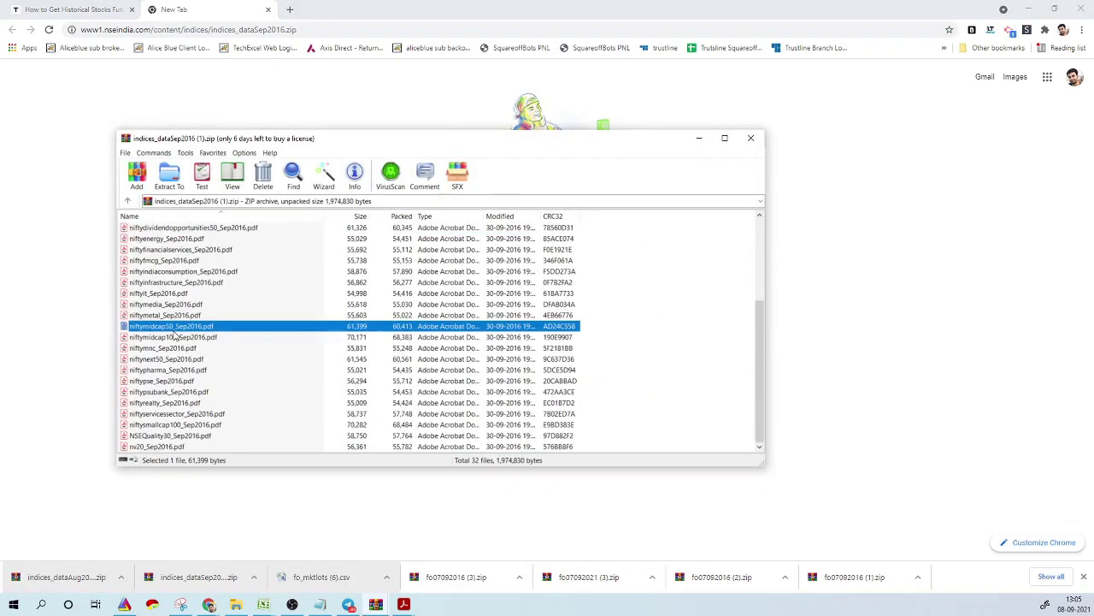
pyautogui.scroll(4, 174, 338)
pyautogui.click(171, 274)
pyautogui.click(172, 316)
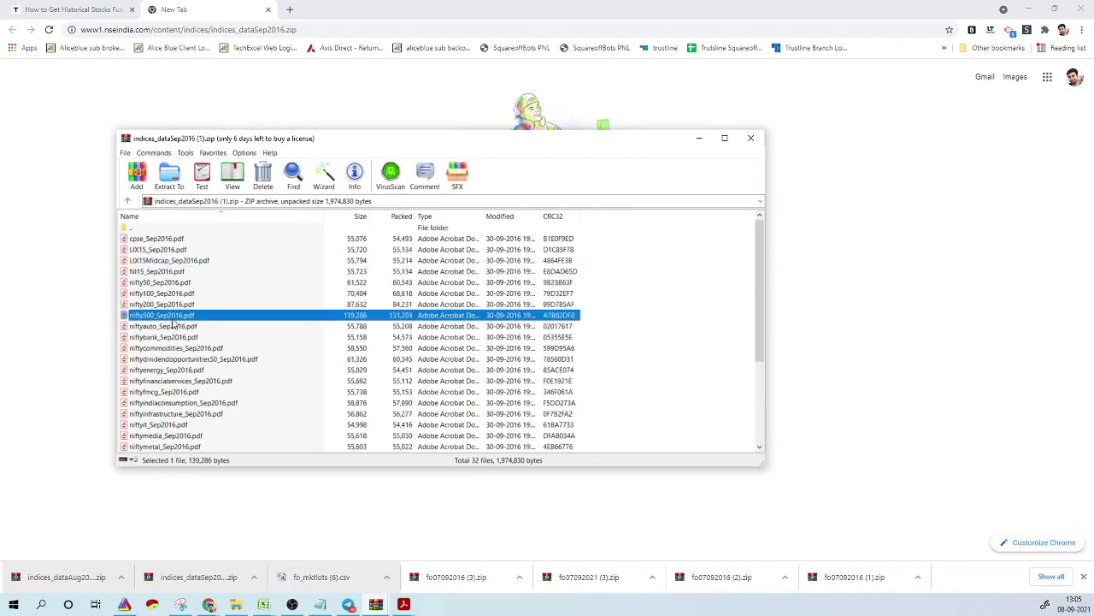
pyautogui.press('Return')
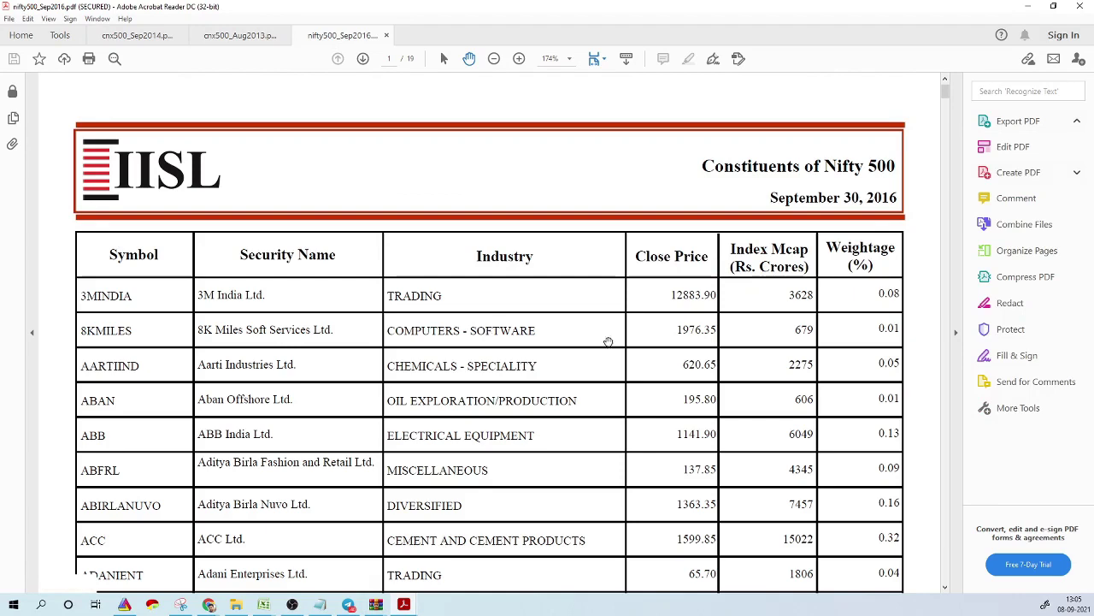
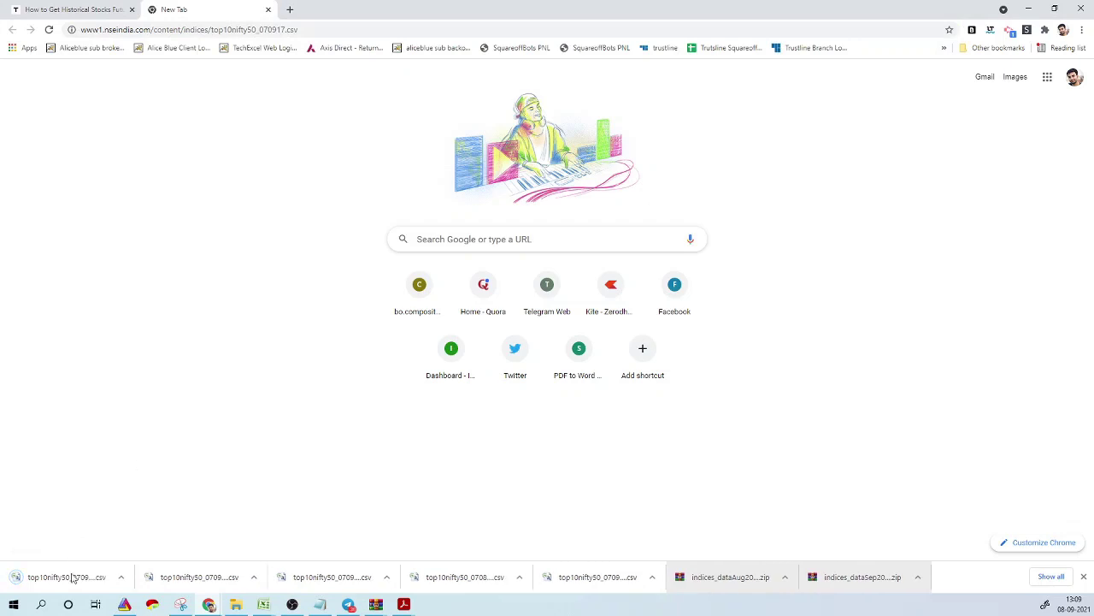
# Open the downloaded top10nifty50_070917.csv in Excel and fit the symbol column's width to its contents
pyautogui.click(73, 579)
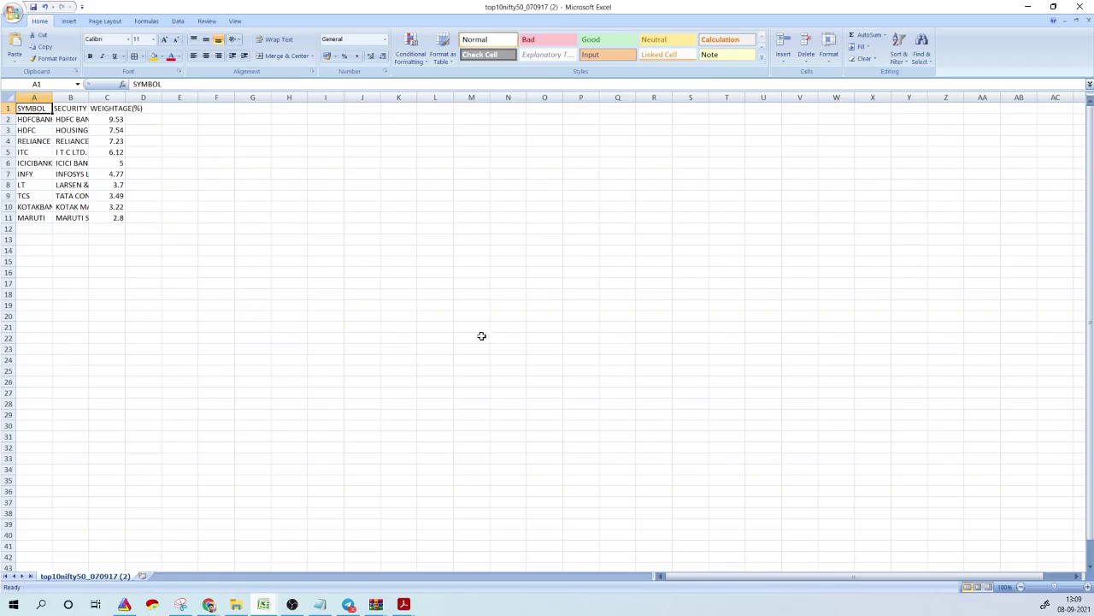
pyautogui.click(257, 261)
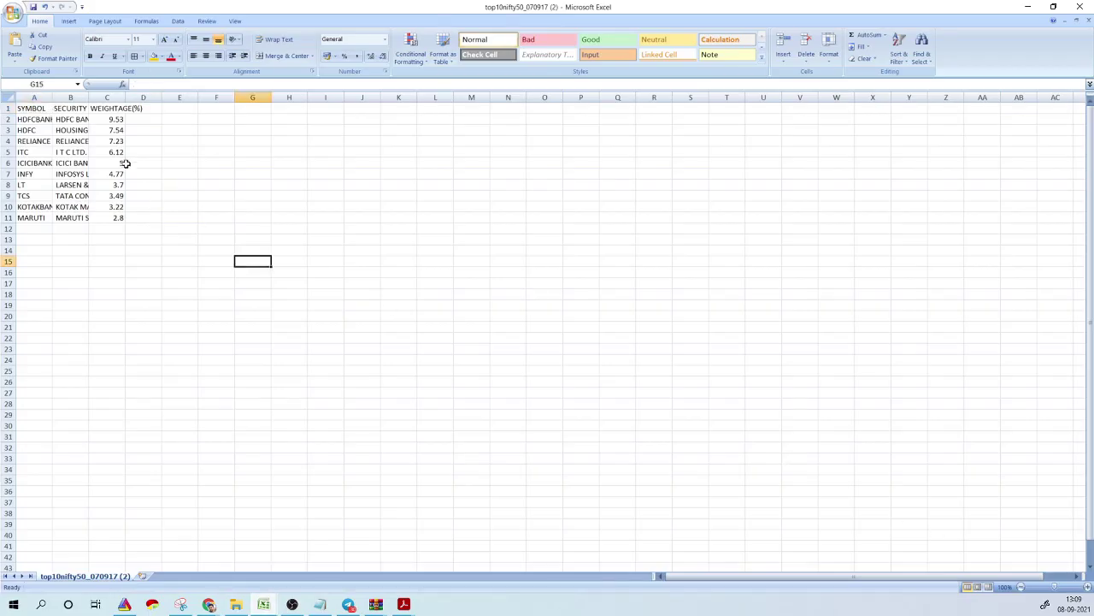
pyautogui.doubleClick(53, 97)
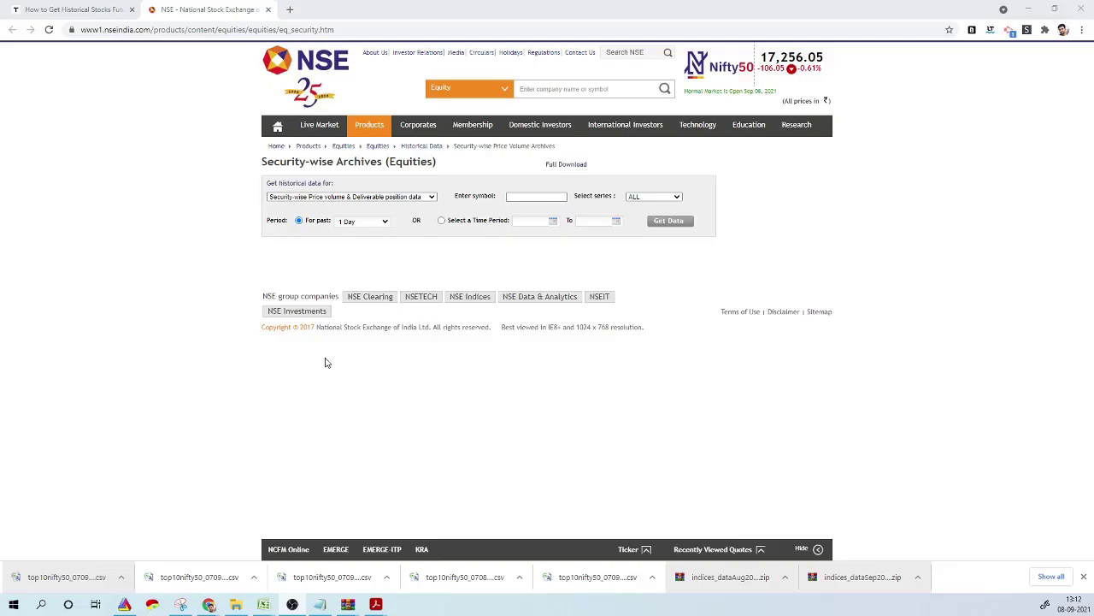
# On the Security-wise Archives (Equities) page, enter symbol RELIANCE and set the time period from 18-09-2018 to 15-09-2019
pyautogui.click(324, 29)
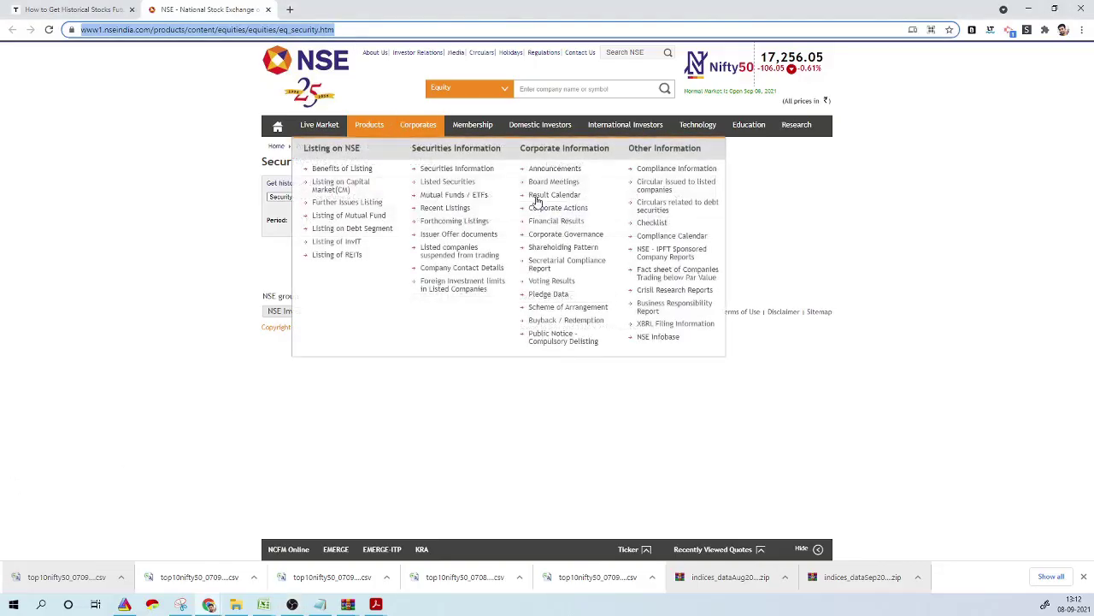
pyautogui.click(553, 196)
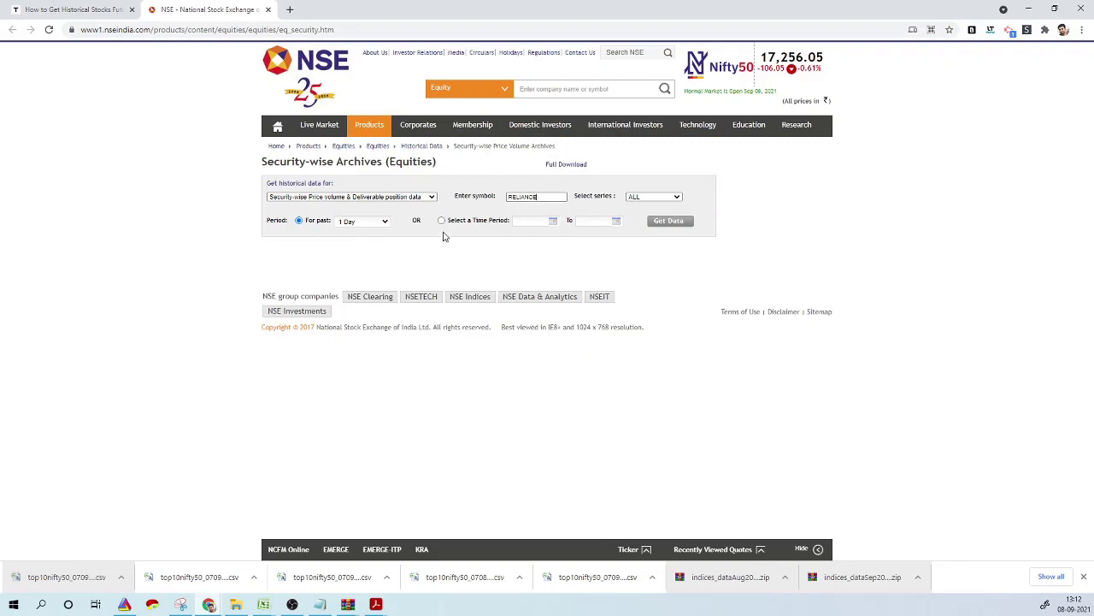
pyautogui.click(442, 221)
pyautogui.click(525, 221)
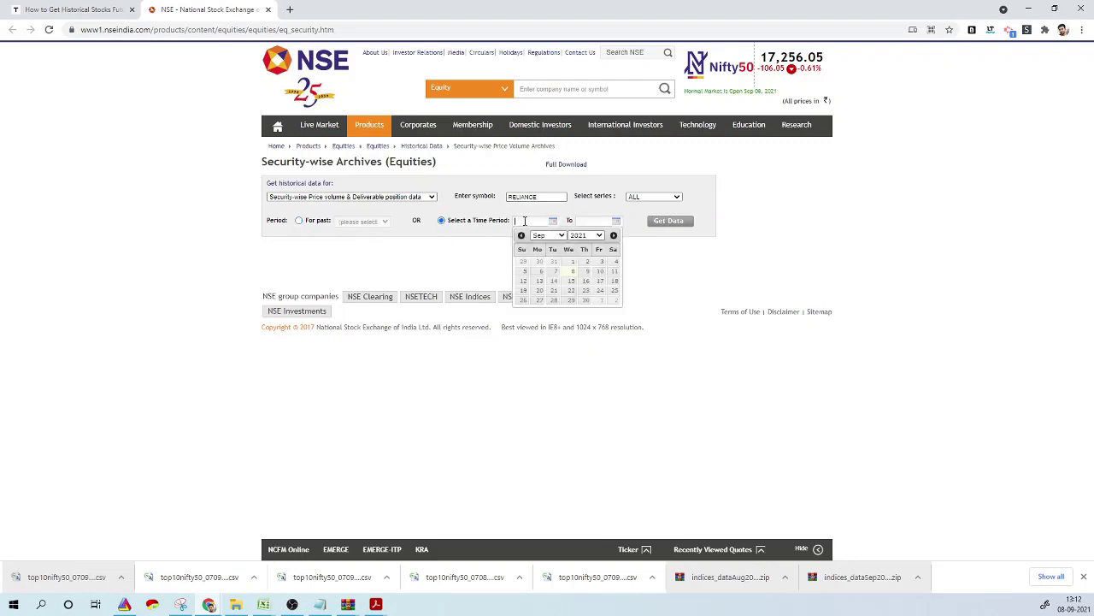
pyautogui.click(525, 221)
pyautogui.click(528, 242)
pyautogui.click(582, 221)
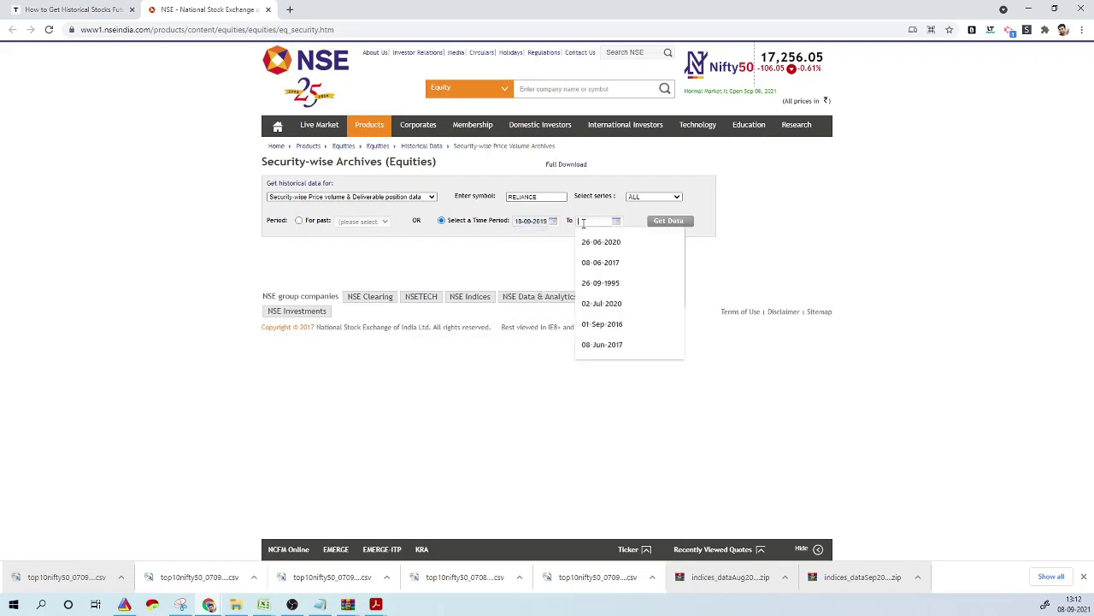
pyautogui.click(534, 221)
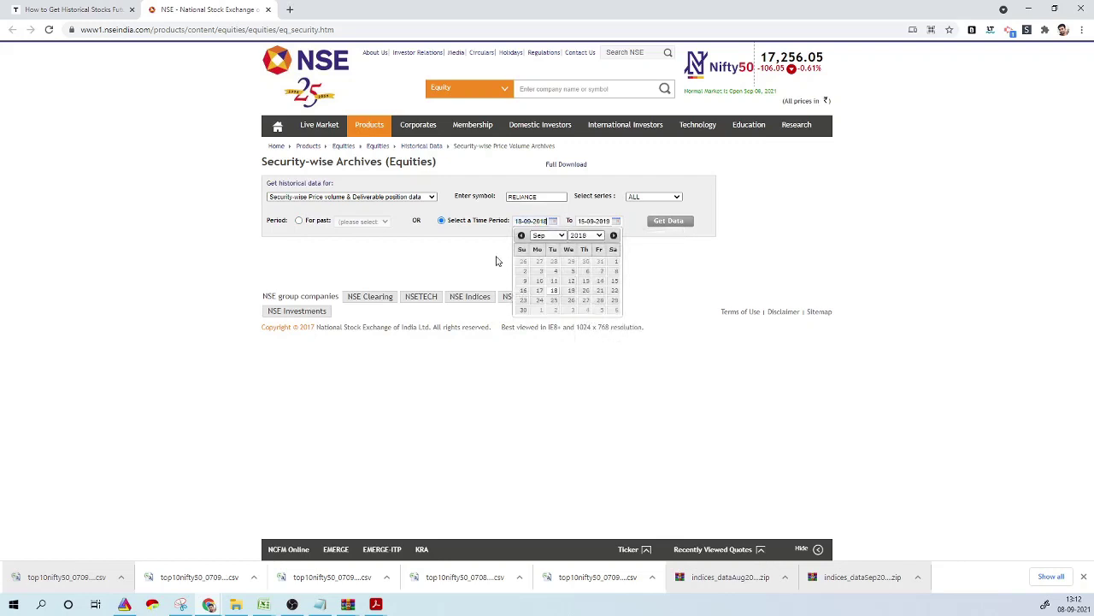
pyautogui.click(454, 276)
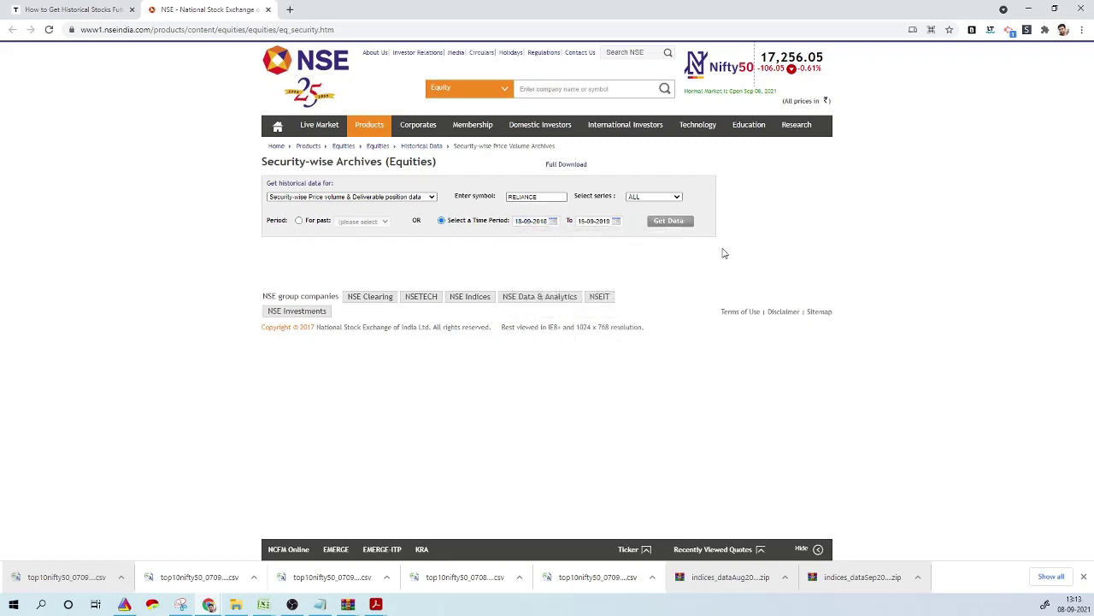
# Retrieve the RELIANCE price volume and deliverable data and review the resulting table
pyautogui.click(671, 224)
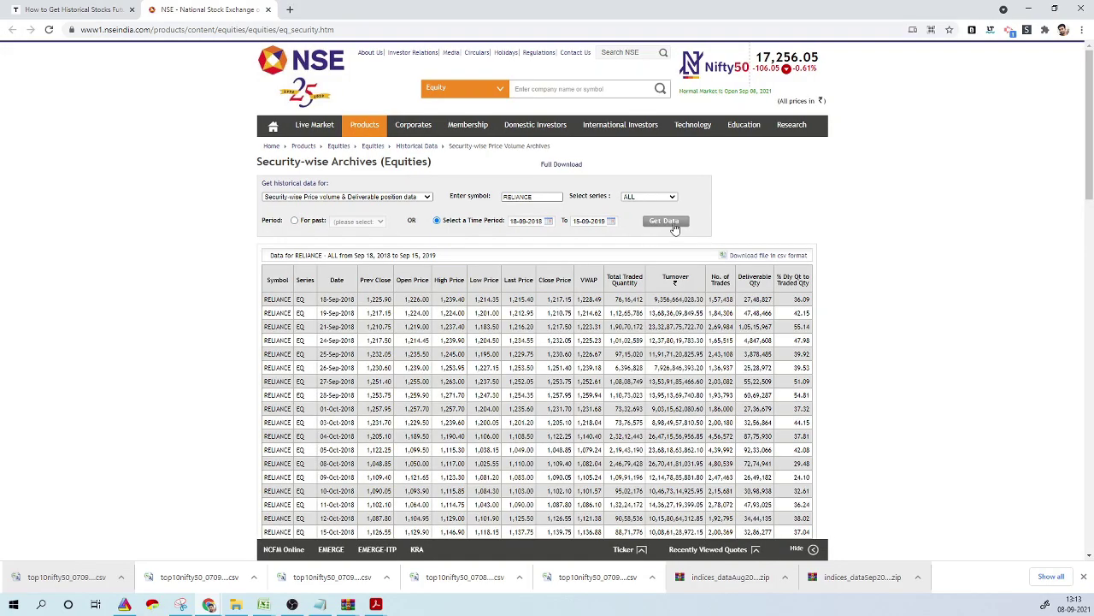
pyautogui.scroll(-3, 403, 252)
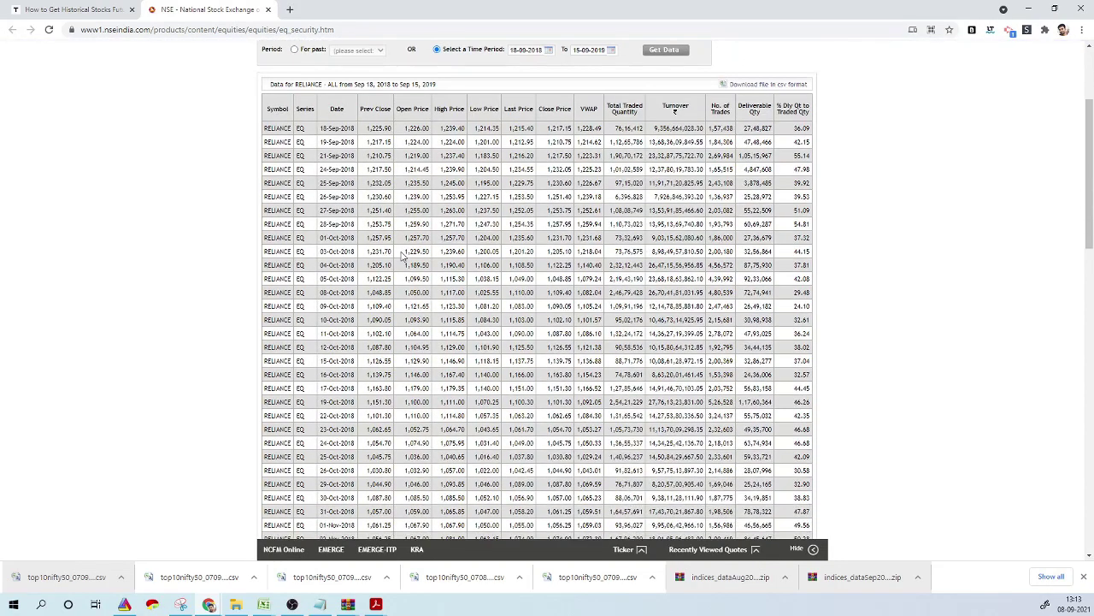
pyautogui.scroll(3, 403, 257)
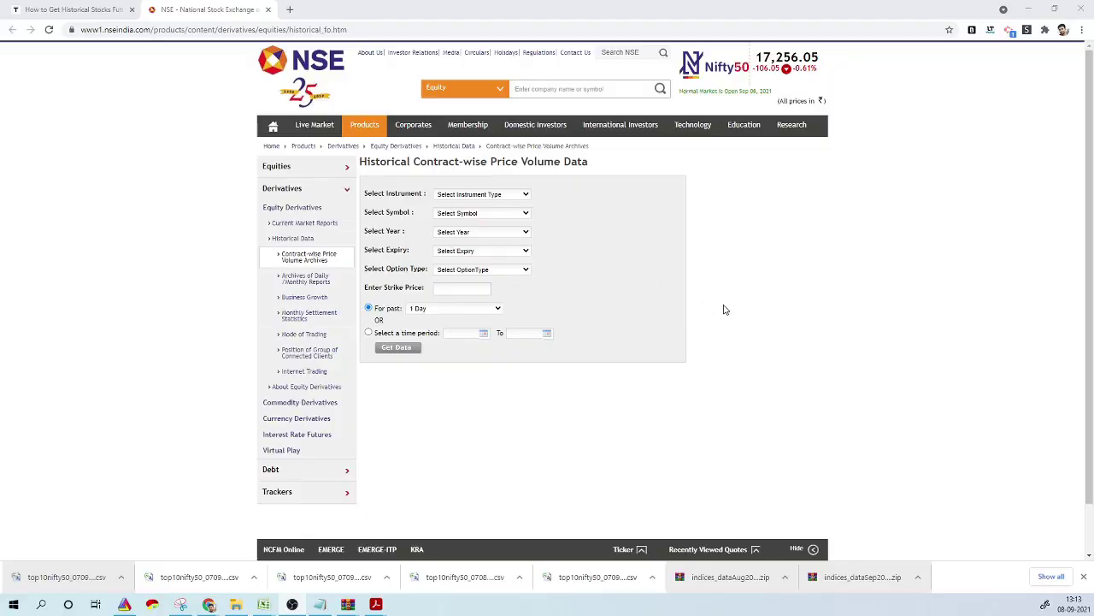
# Set the contract-wise query to instrument Stock Futures, symbol ACC, year 2007 and expiry 25-01-2007
pyautogui.click(511, 196)
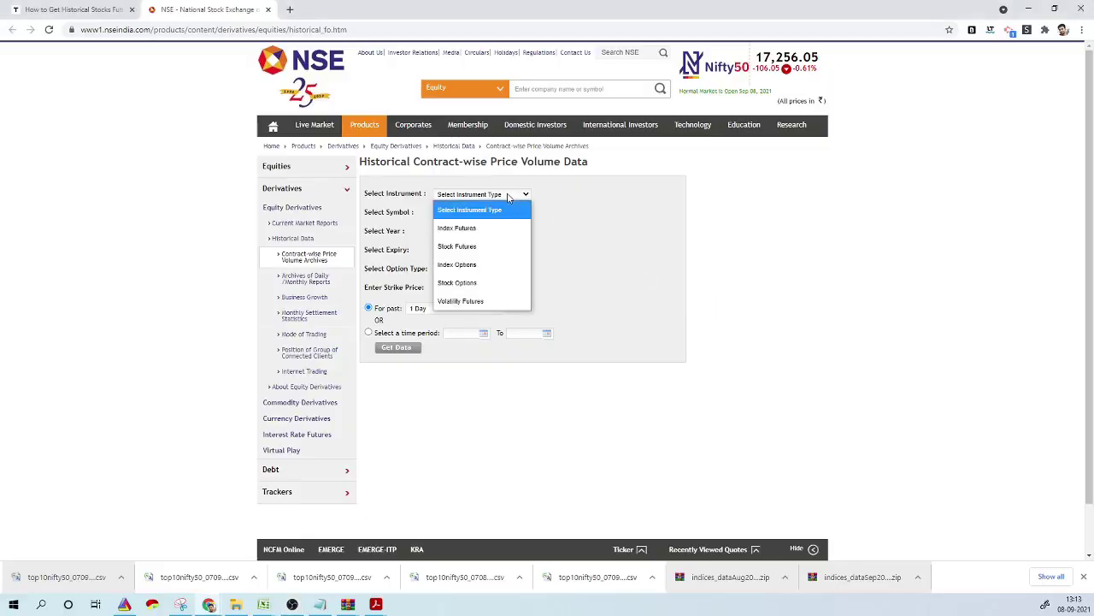
pyautogui.click(491, 245)
pyautogui.click(483, 216)
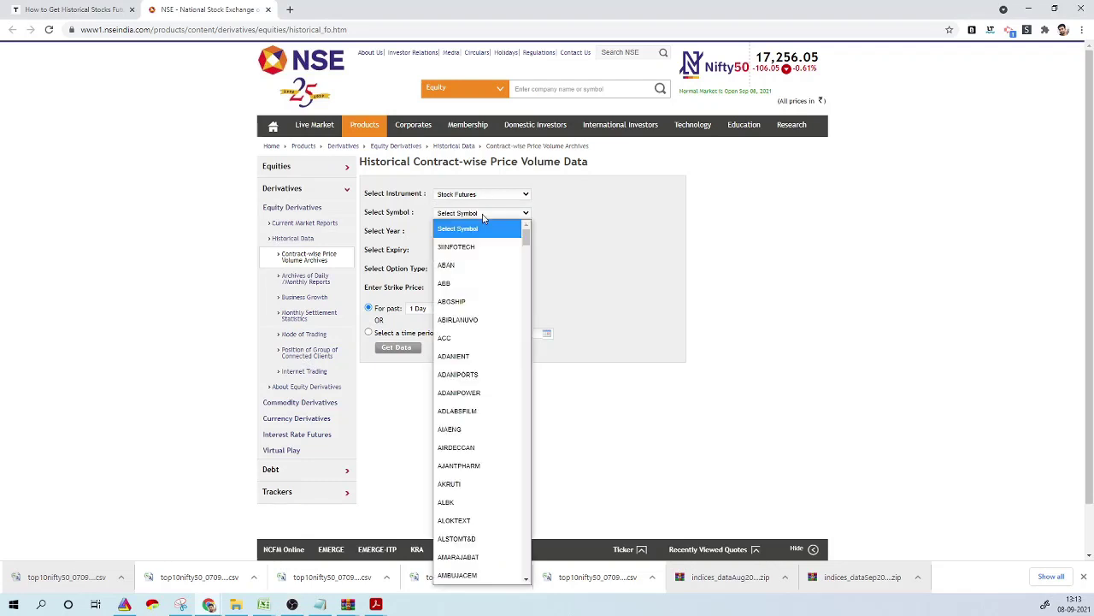
pyautogui.click(454, 338)
pyautogui.click(469, 233)
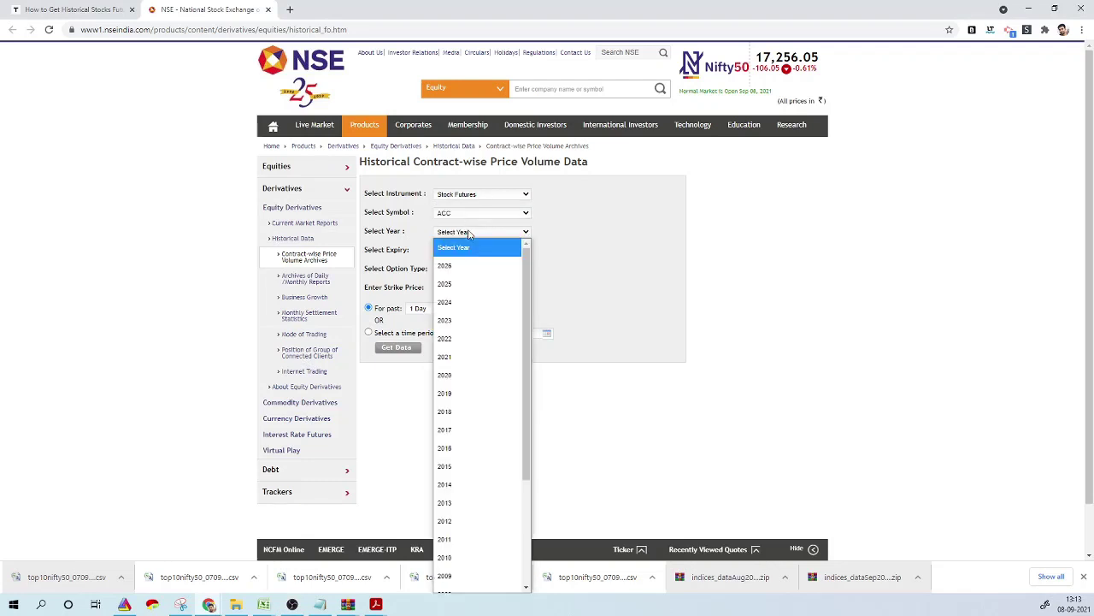
pyautogui.scroll(-3, 481, 351)
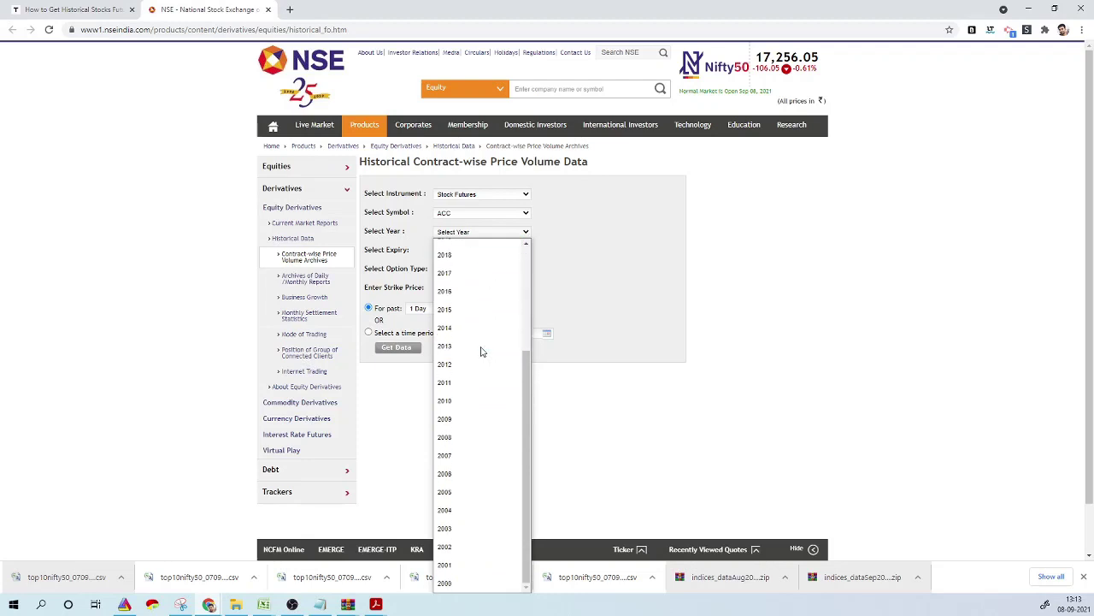
pyautogui.click(466, 454)
pyautogui.click(470, 251)
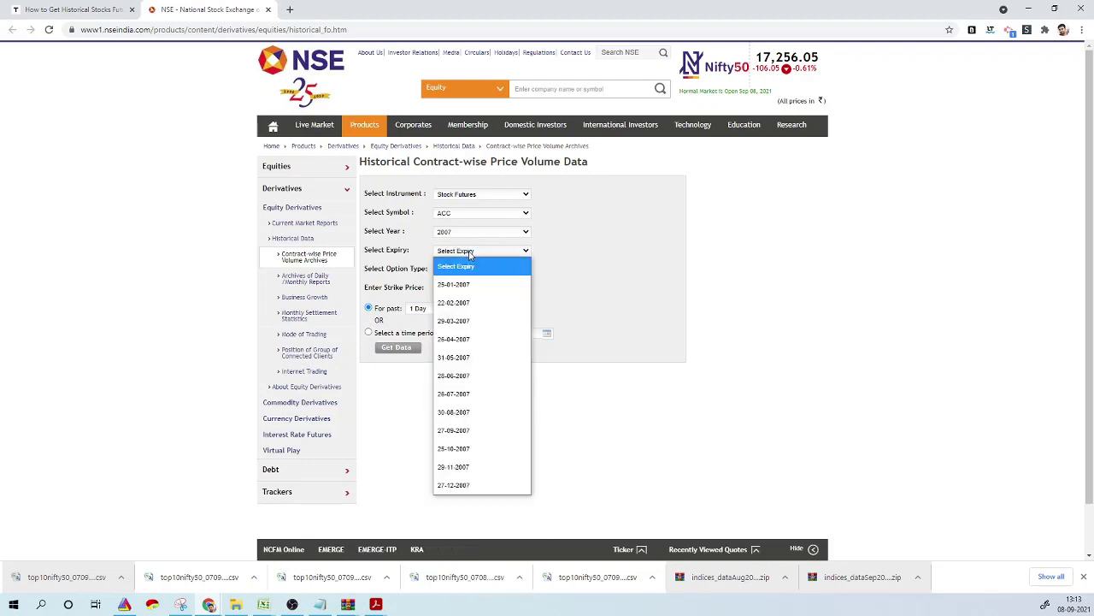
pyautogui.click(467, 277)
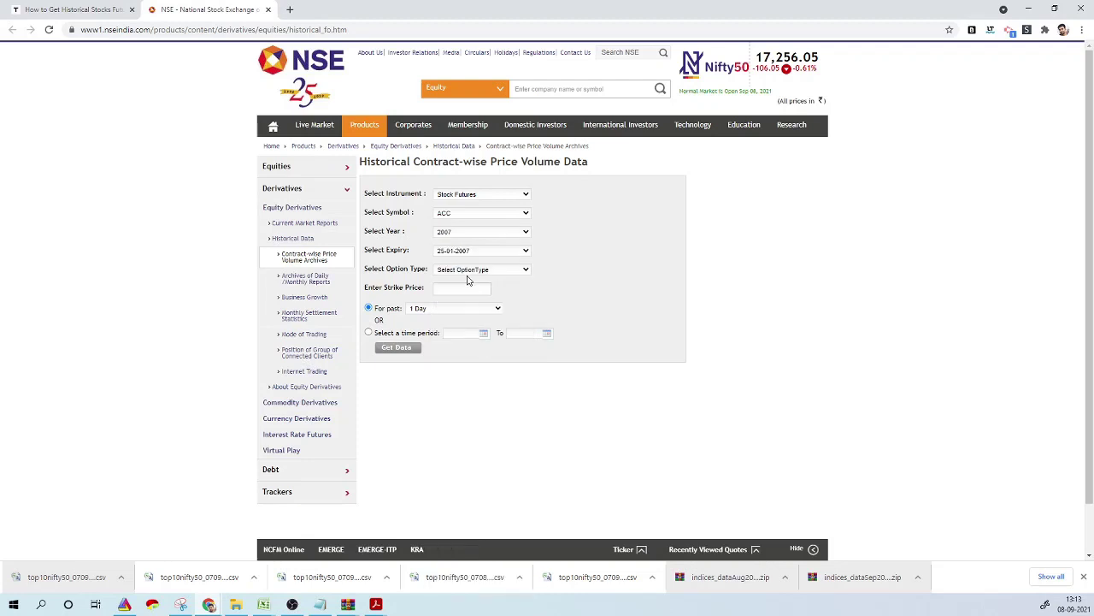
# Set the contract query's time period from 01-01-2007 to 31-01-2007 and retrieve the ACC futures data
pyautogui.click(369, 333)
pyautogui.click(470, 332)
pyautogui.press('Down')
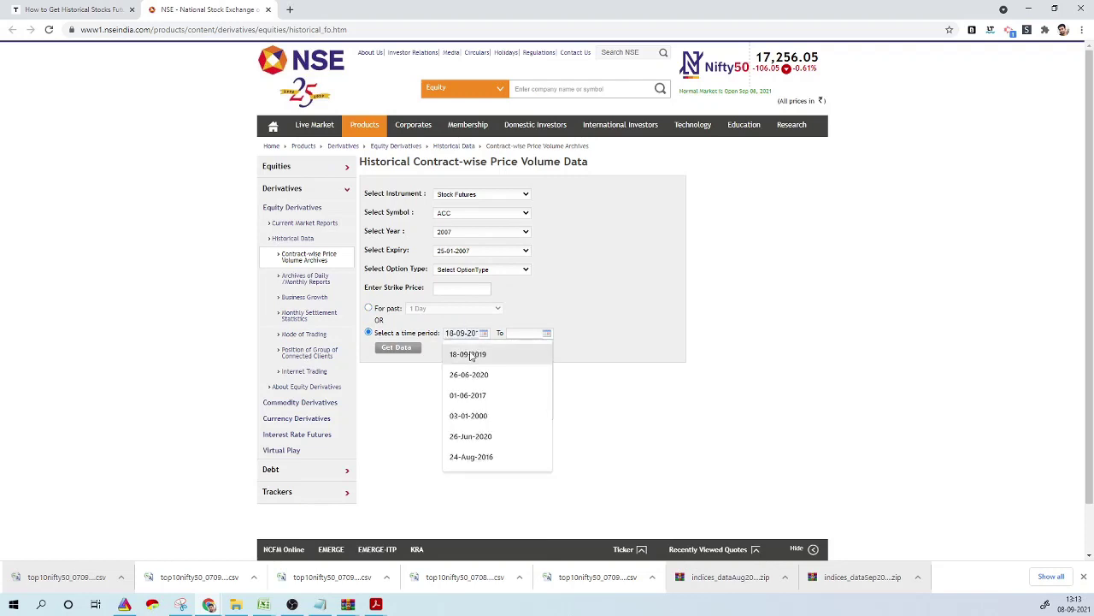
pyautogui.press('Return')
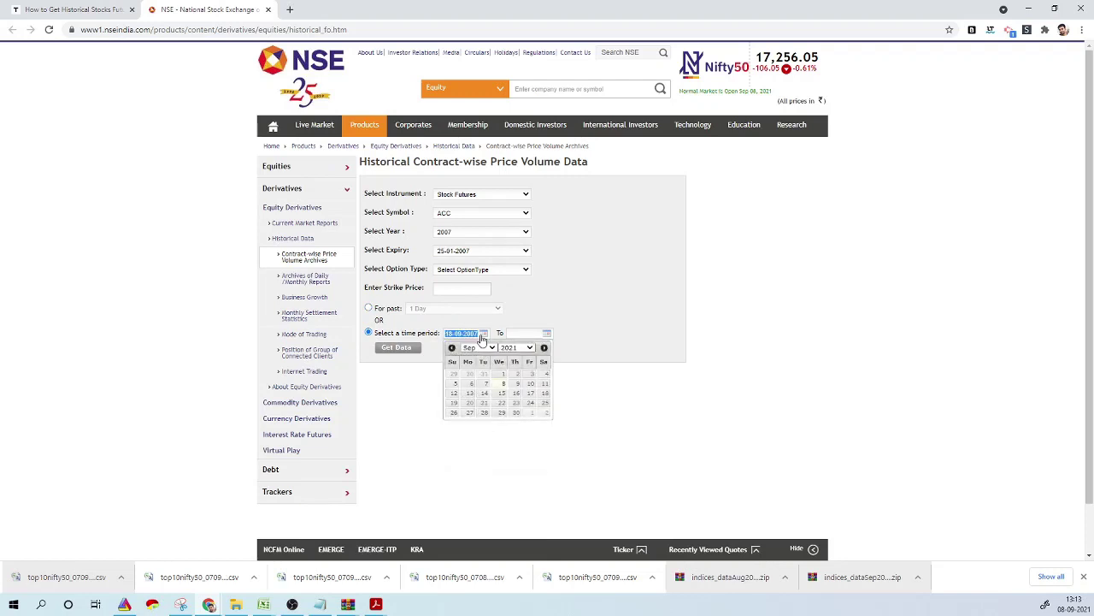
pyautogui.click(522, 332)
pyautogui.press('Down')
pyautogui.press('Return')
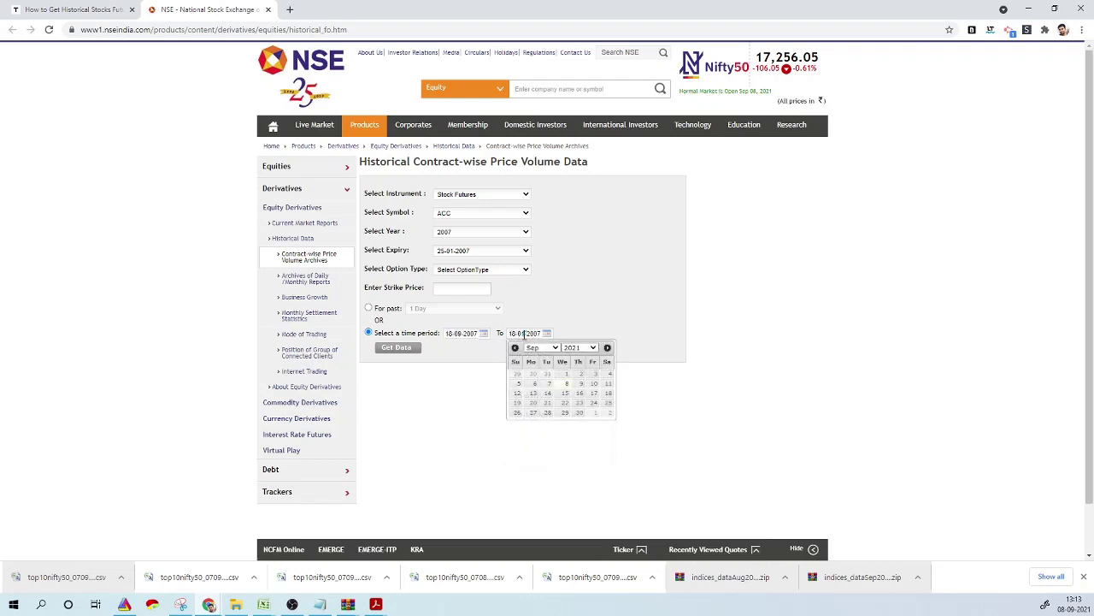
pyautogui.write('31')
pyautogui.click(450, 332)
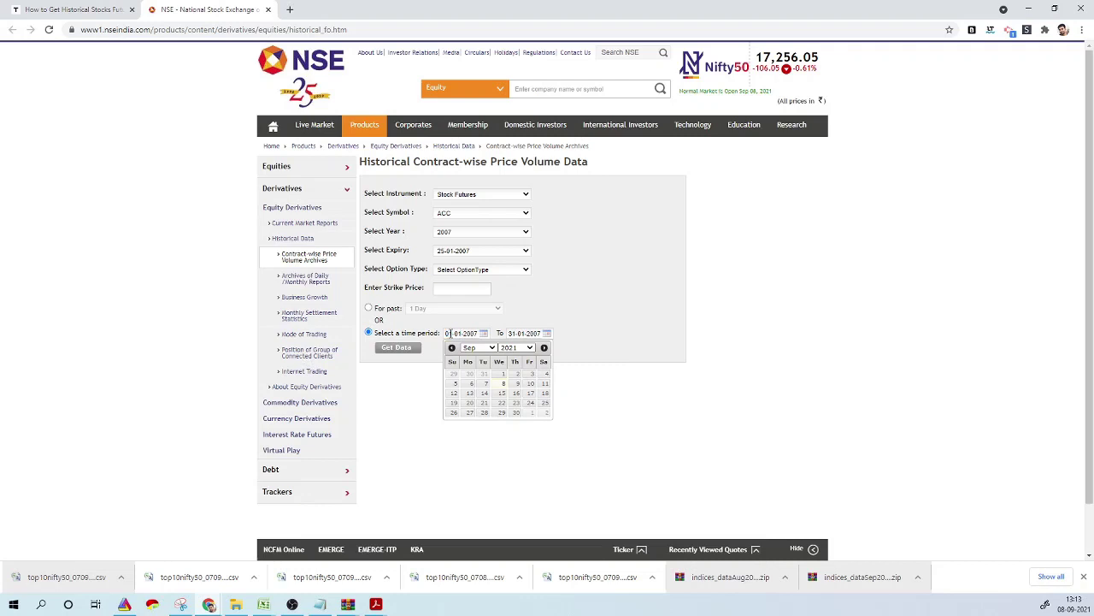
pyautogui.click(405, 366)
pyautogui.click(402, 346)
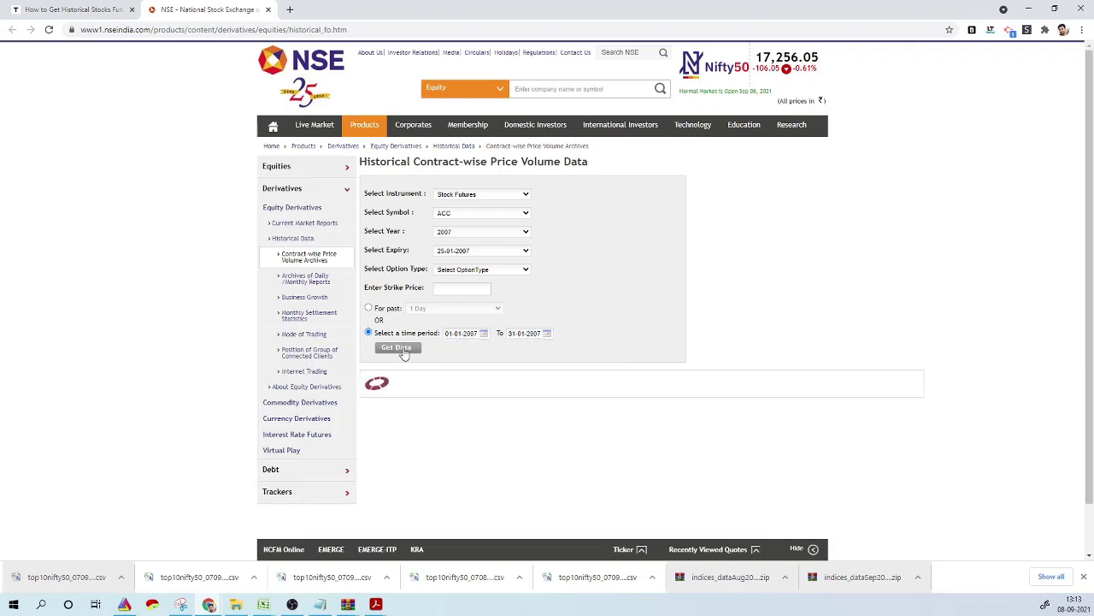
pyautogui.scroll(-1, 415, 347)
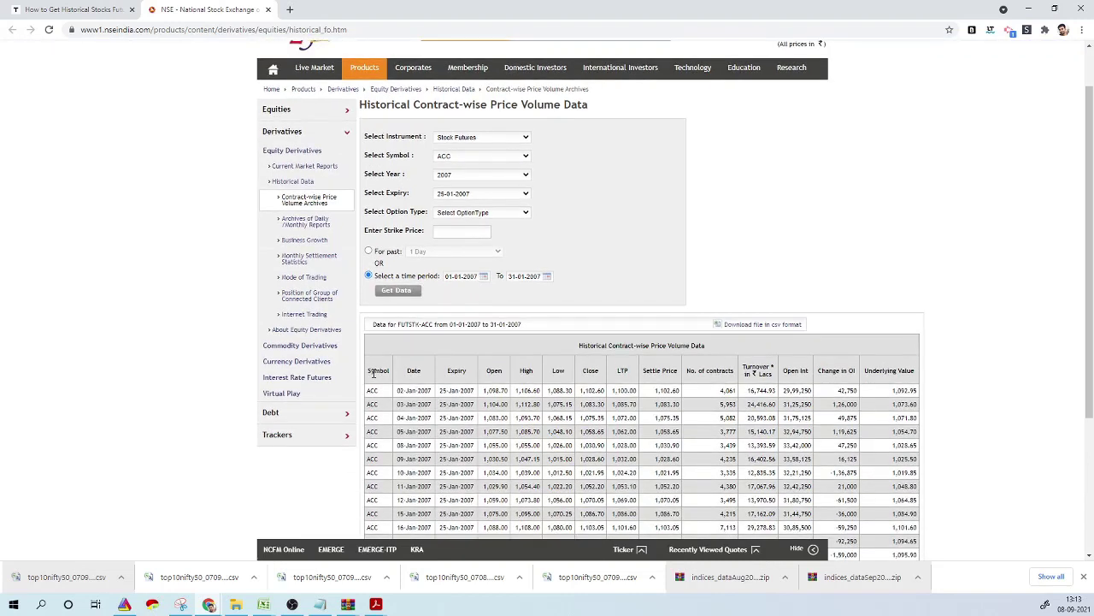
# Review the retrieved ACC stock futures price volume table
pyautogui.moveTo(373, 374); pyautogui.dragTo(624, 432)
pyautogui.click(623, 433)
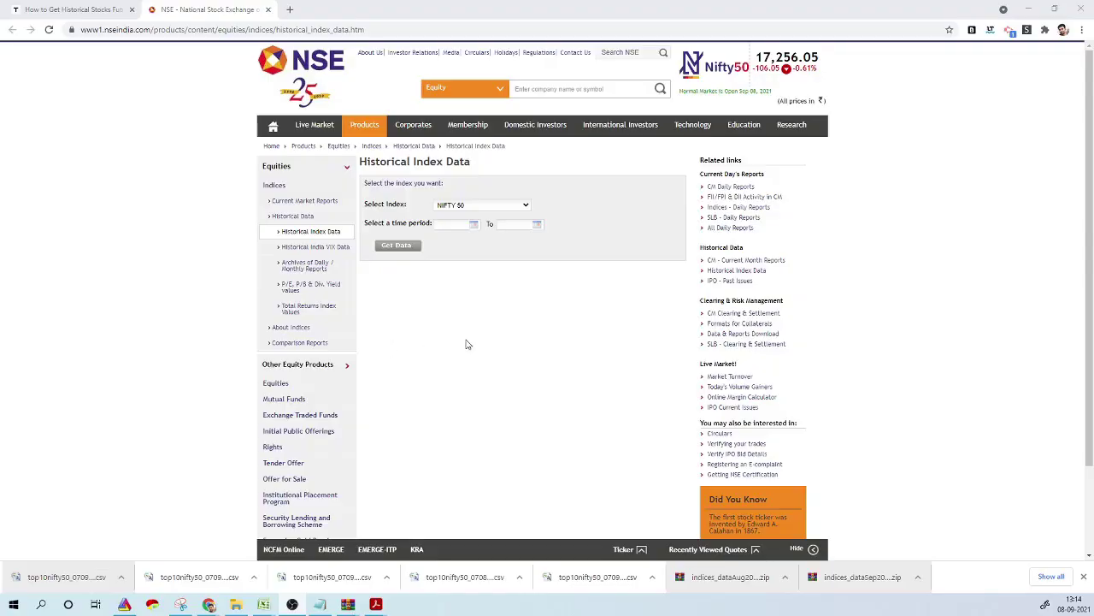
# Browse the available indices on the Historical Index Data page and select NIFTY 50
pyautogui.click(518, 205)
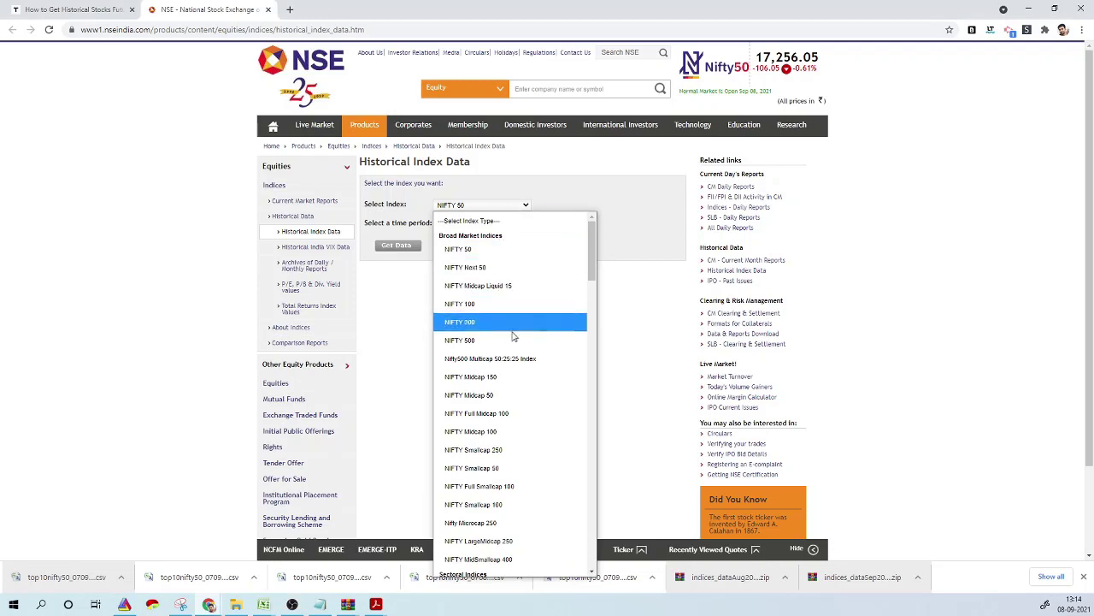
pyautogui.scroll(-2, 505, 400)
pyautogui.scroll(-10, 506, 400)
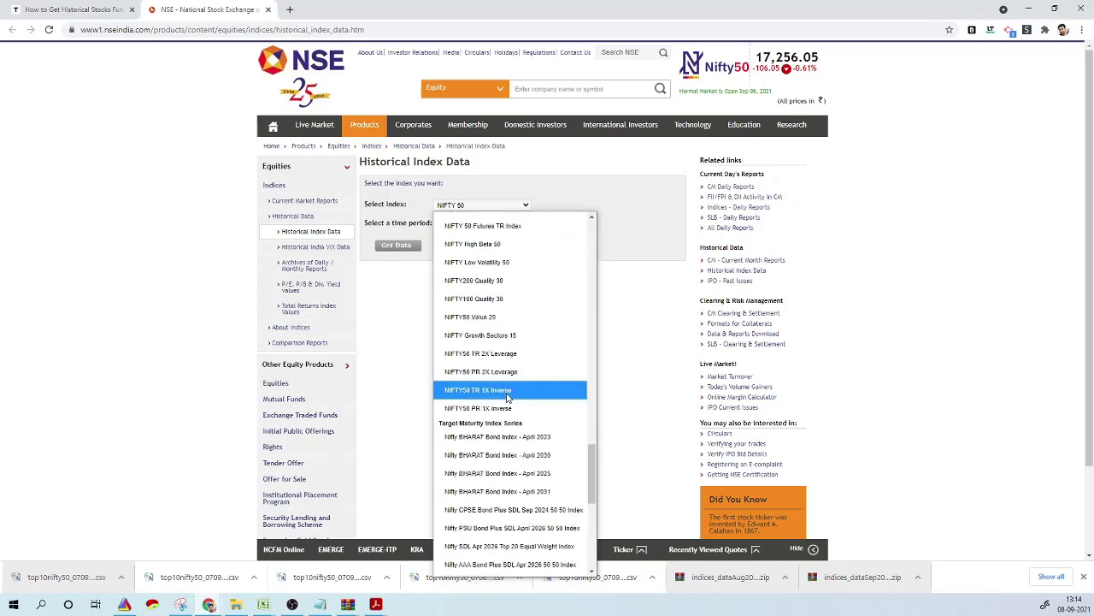
pyautogui.scroll(12, 508, 395)
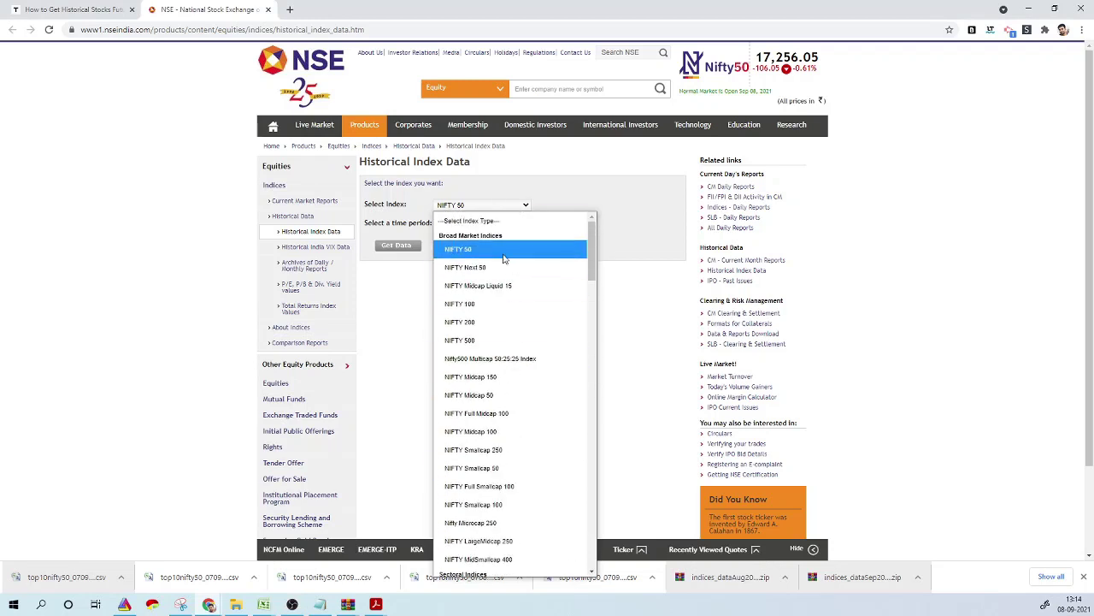
pyautogui.click(506, 248)
# Set the time period from 18-09-2019 to 18-05-2020, retrieve the NIFTY 50 historical data and review the table
pyautogui.click(443, 225)
pyautogui.click(457, 245)
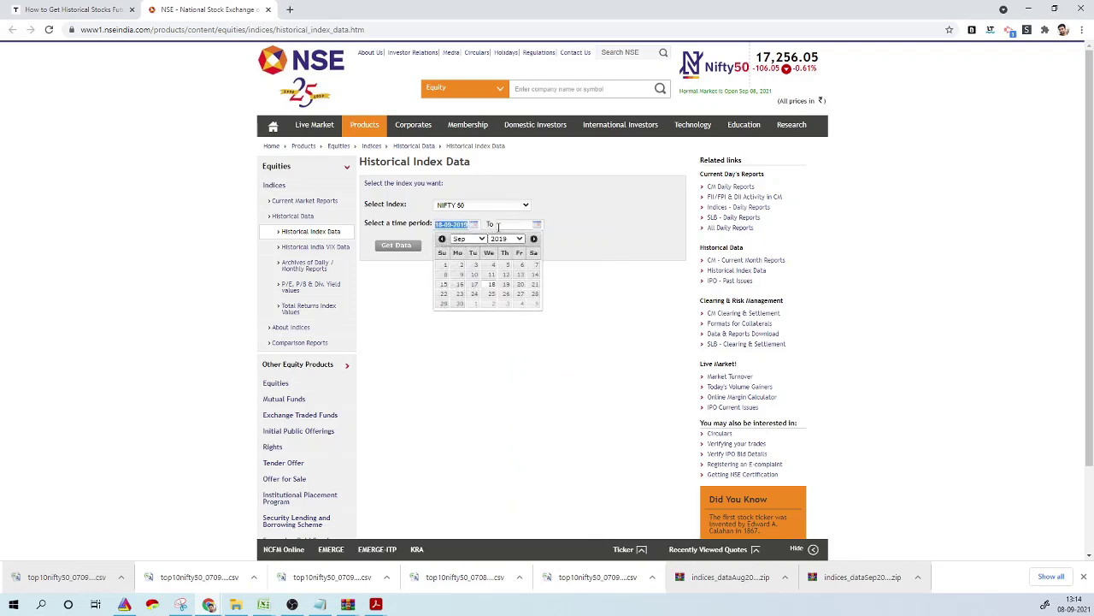
pyautogui.click(522, 224)
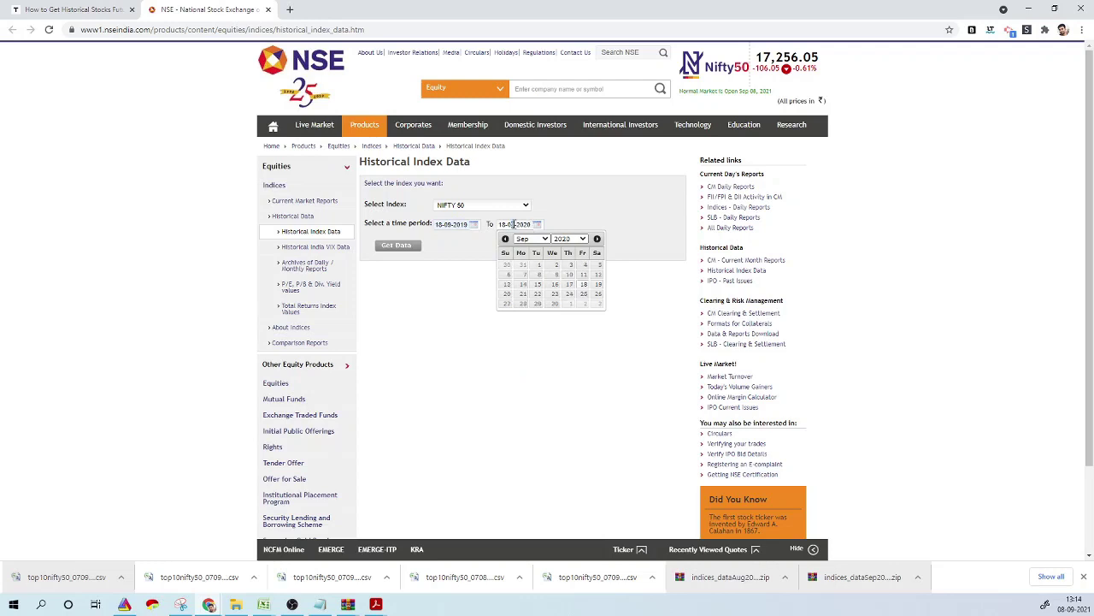
pyautogui.write('5-')
pyautogui.click(408, 249)
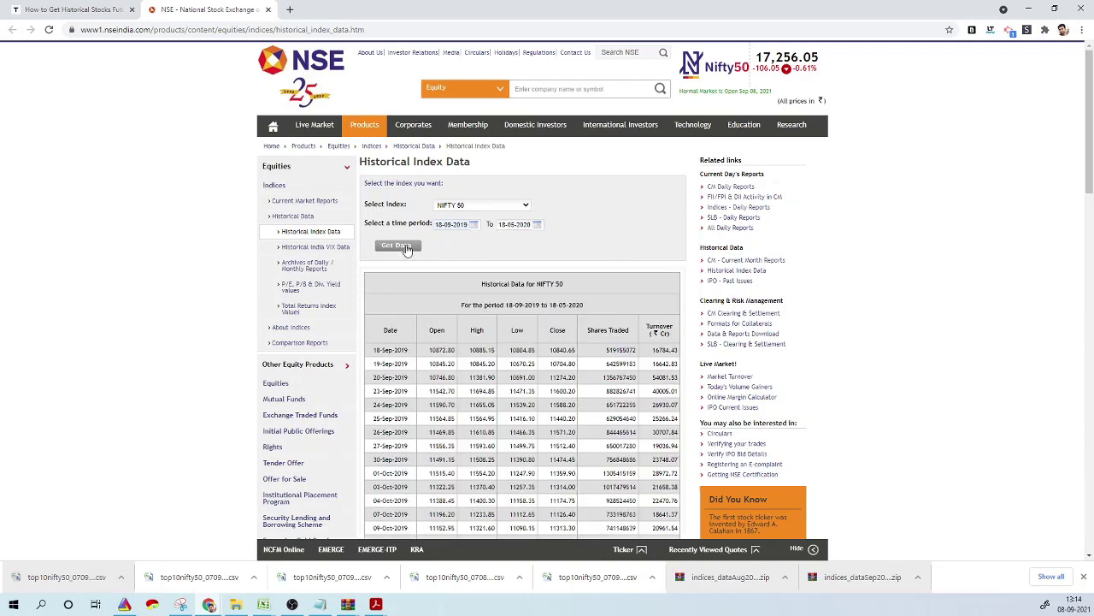
pyautogui.scroll(-1, 454, 322)
pyautogui.scroll(-1, 454, 322)
pyautogui.moveTo(480, 231); pyautogui.dragTo(588, 236)
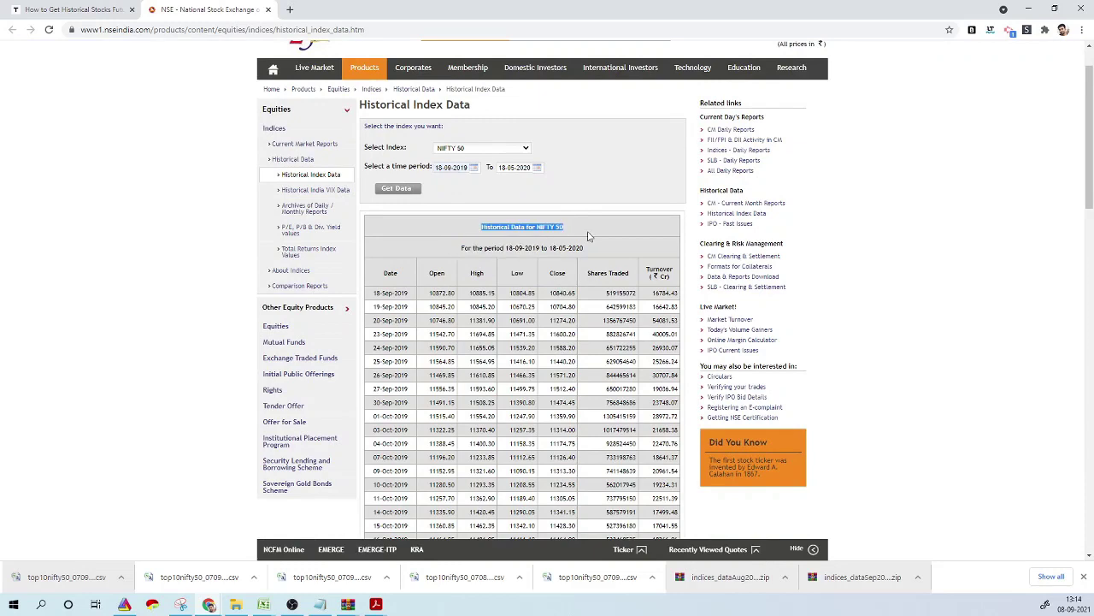
pyautogui.scroll(-1, 568, 284)
# Retrieve the historical data for NIFTY Next 50 over the same time period
pyautogui.click(484, 95)
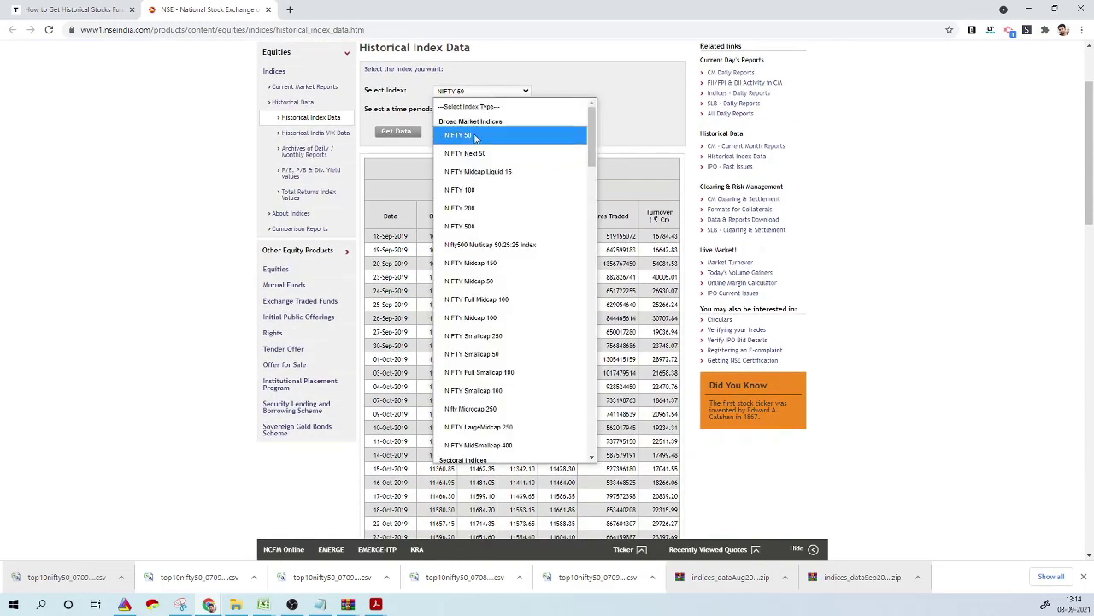
pyautogui.click(478, 139)
pyautogui.click(395, 135)
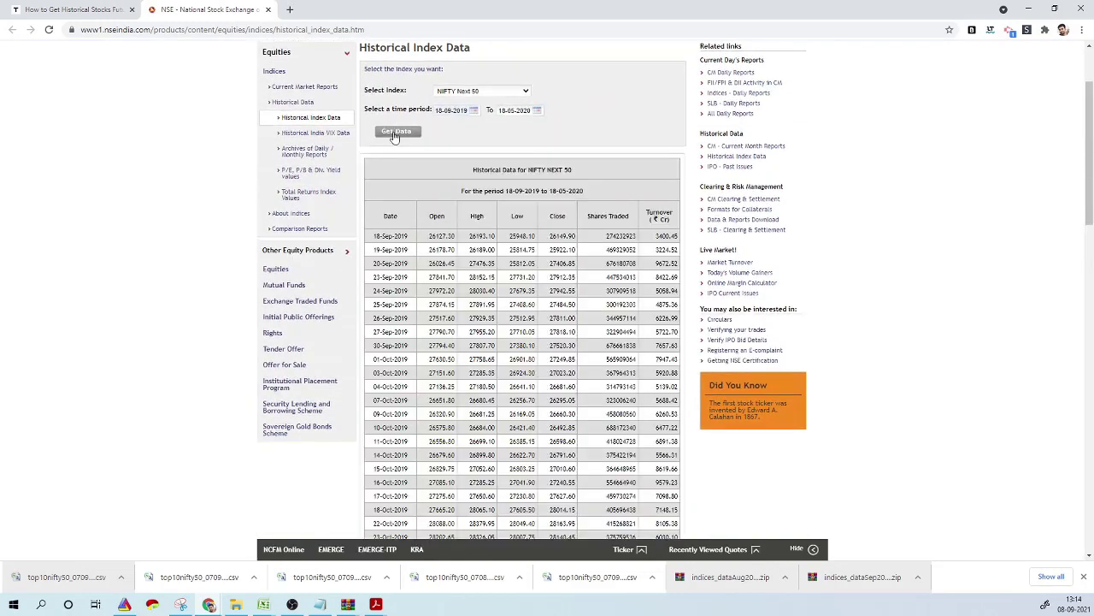
pyautogui.click(468, 94)
pyautogui.click(479, 256)
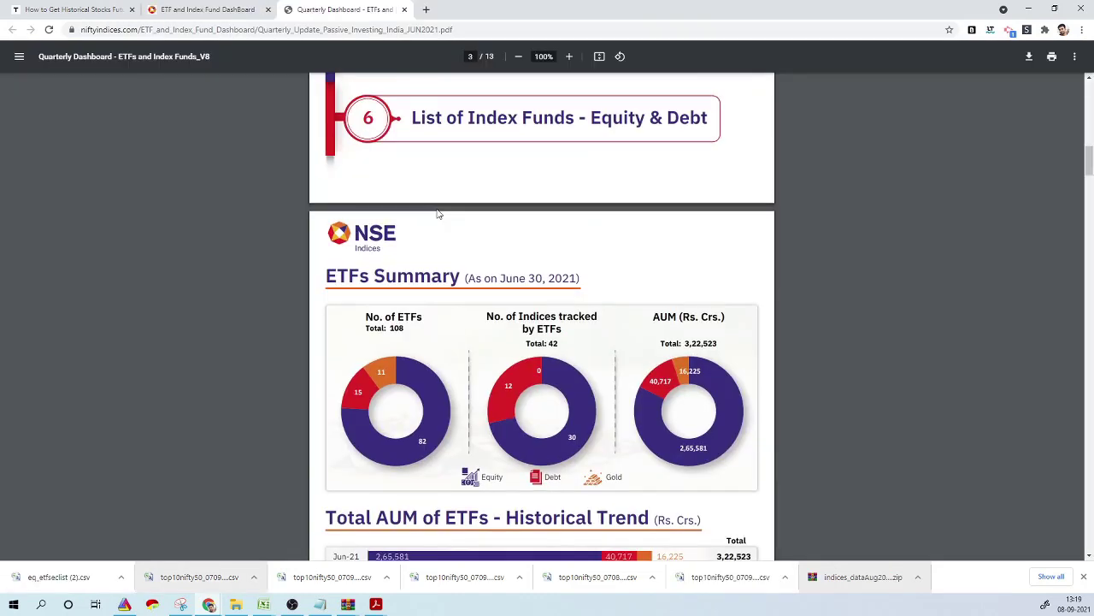
# Look through the table of contents and ETFs Summary in the Quarterly Dashboard PDF on ETFs and index funds
pyautogui.scroll(6, 438, 214)
pyautogui.scroll(-2, 441, 218)
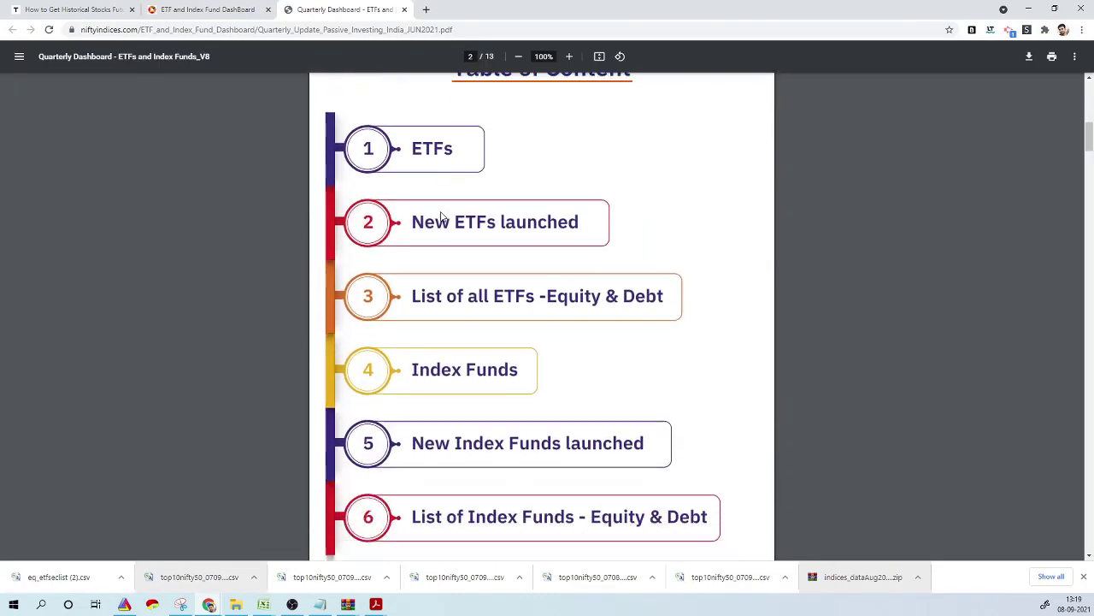
pyautogui.scroll(-6, 441, 218)
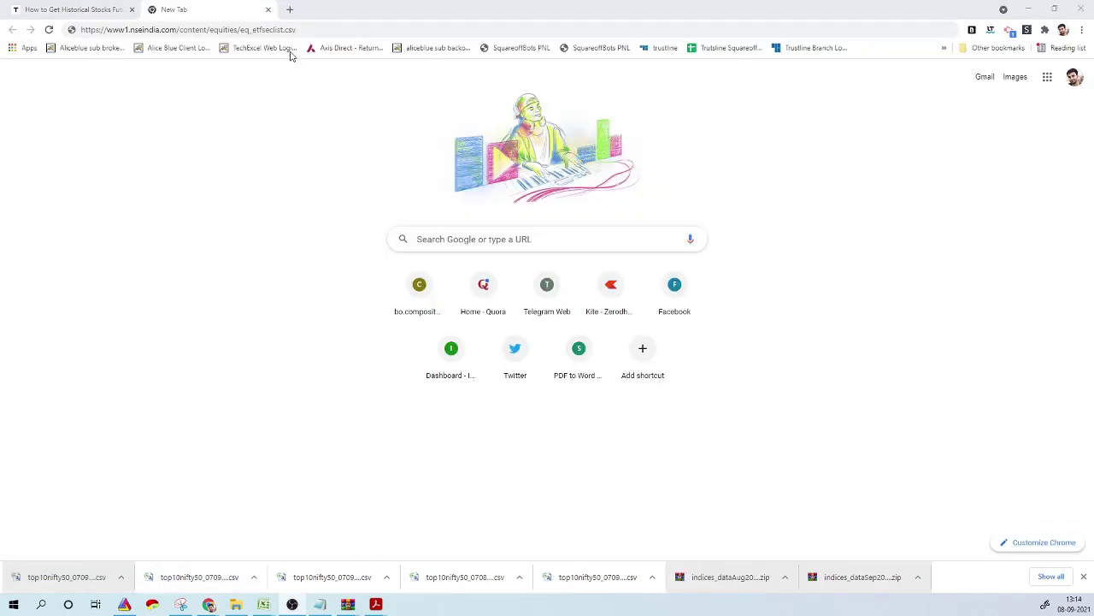
pyautogui.click(295, 30)
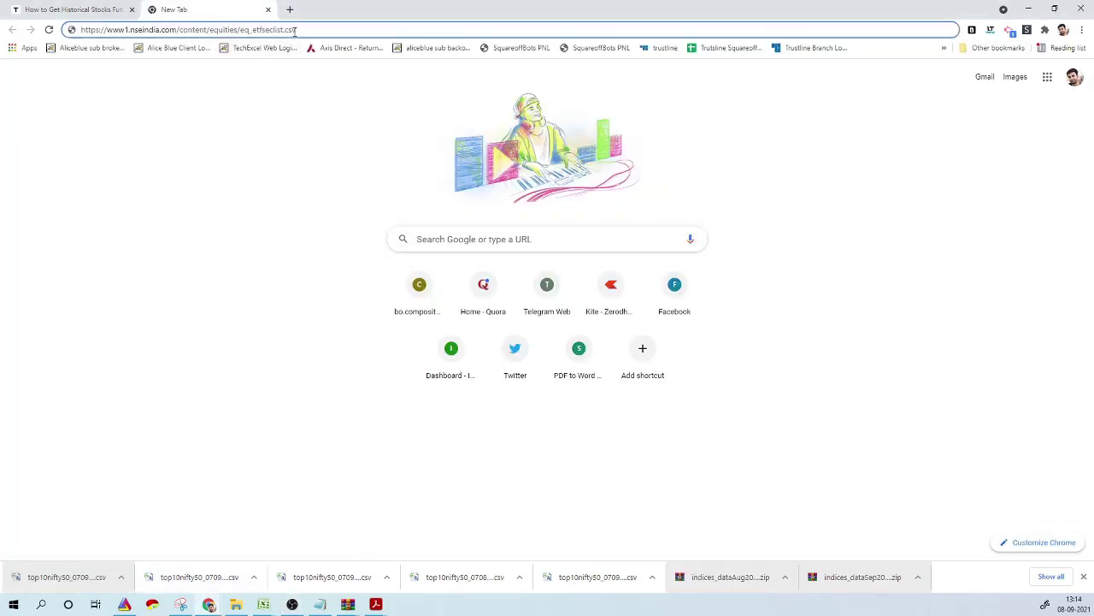
pyautogui.hotkey('ctrl', 'a')
pyautogui.press('Return')
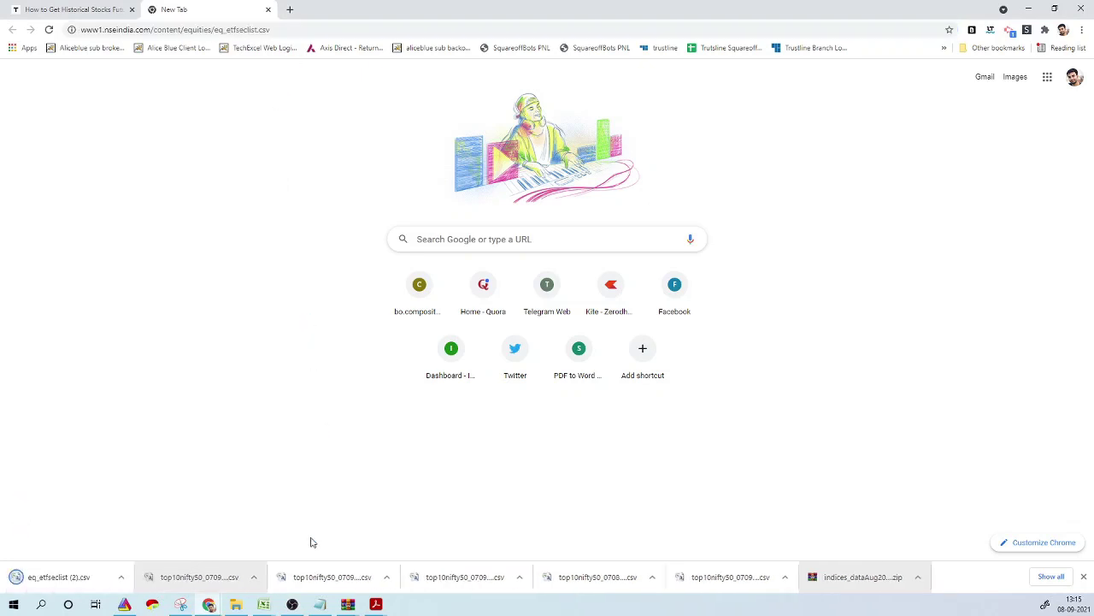
pyautogui.moveTo(270, 603)
pyautogui.click(648, 560)
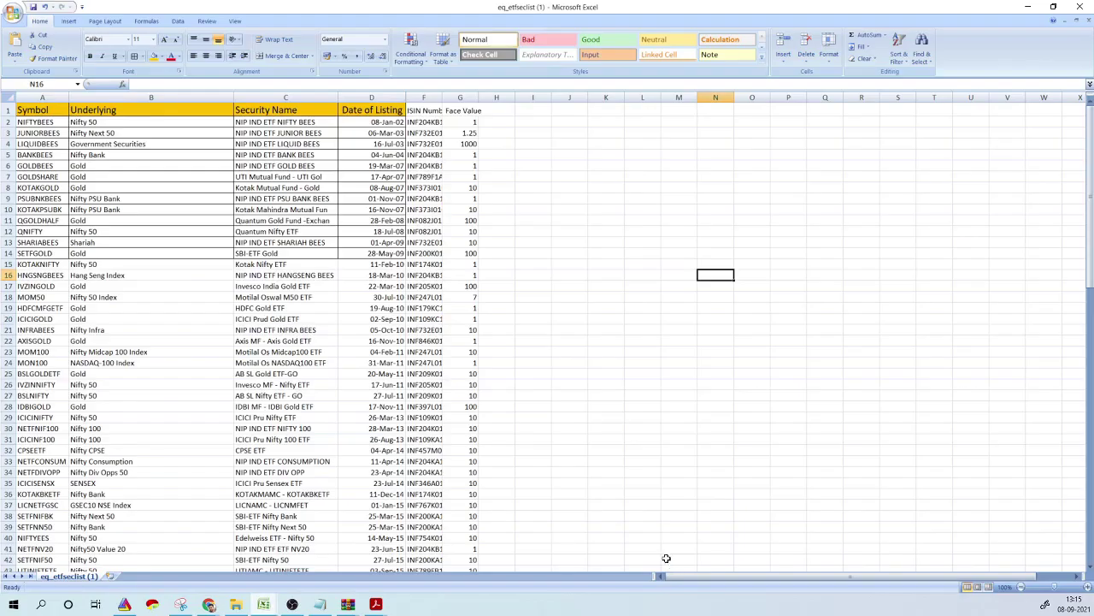
# Examine the ETF list's Symbol, Underlying, Security Name and Date of Listing columns
pyautogui.moveTo(51, 111); pyautogui.dragTo(359, 112)
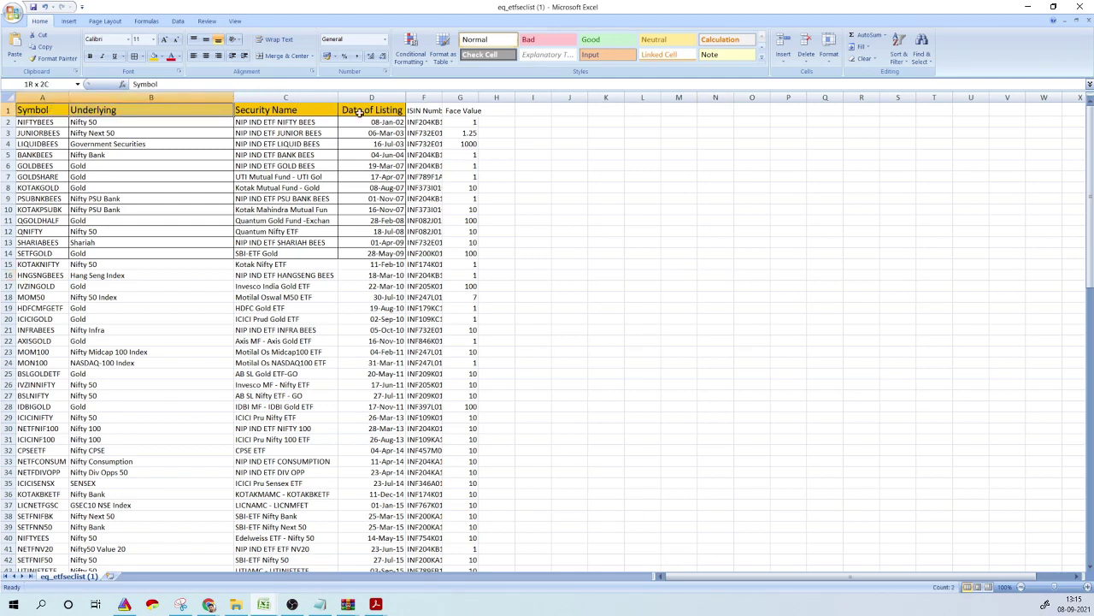
pyautogui.click(389, 231)
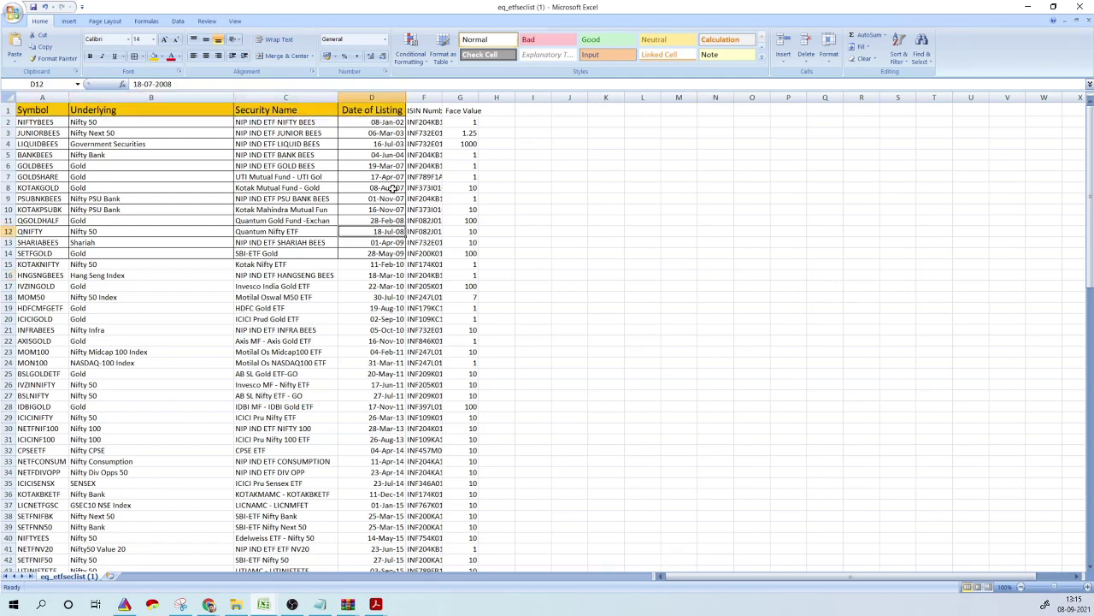
pyautogui.click(390, 110)
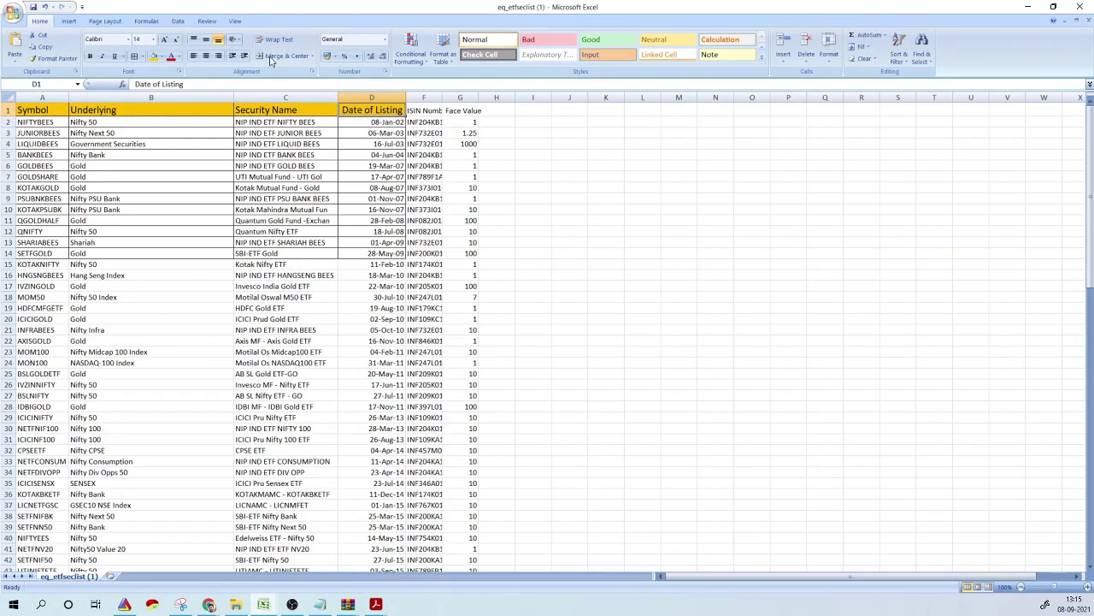
pyautogui.click(176, 133)
pyautogui.click(190, 112)
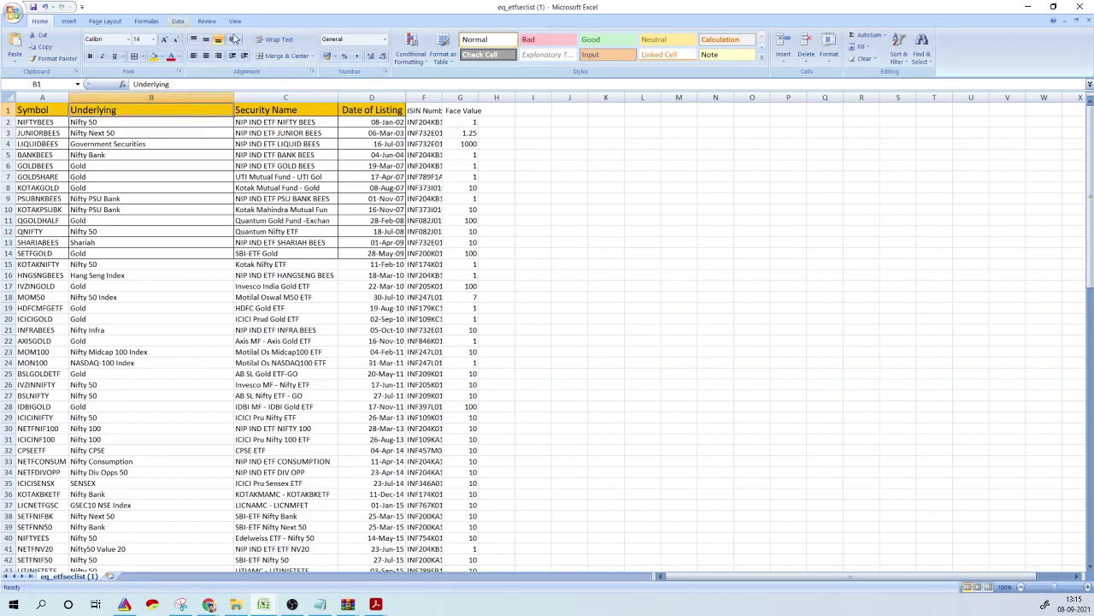
# Add filters to the ETF list's header row and view the sort and filter options for Date of Listing
pyautogui.click(178, 21)
pyautogui.click(271, 49)
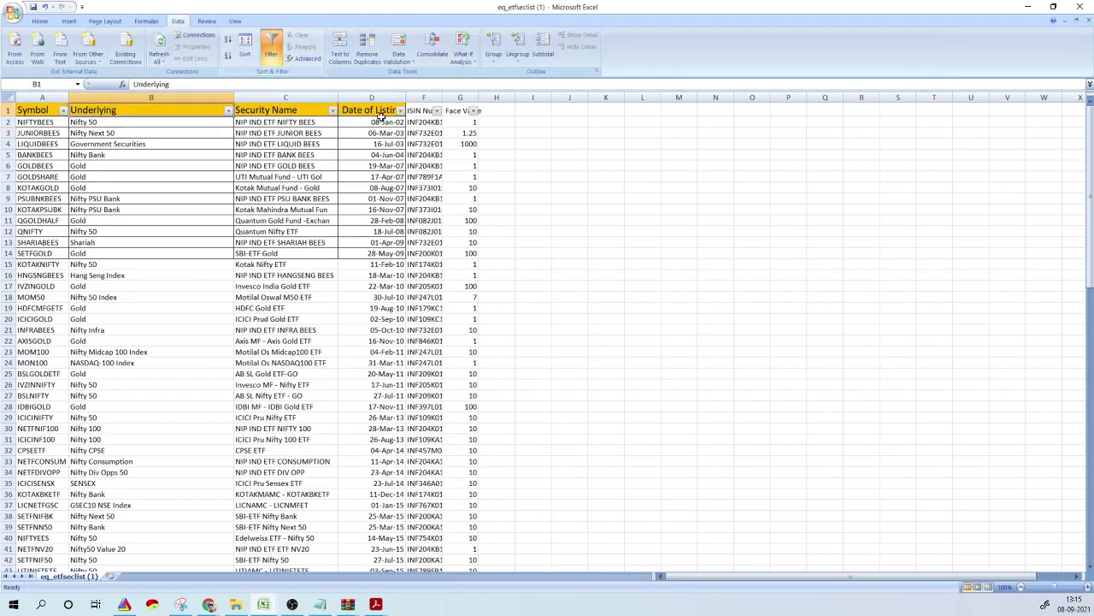
pyautogui.click(395, 122)
pyautogui.click(400, 110)
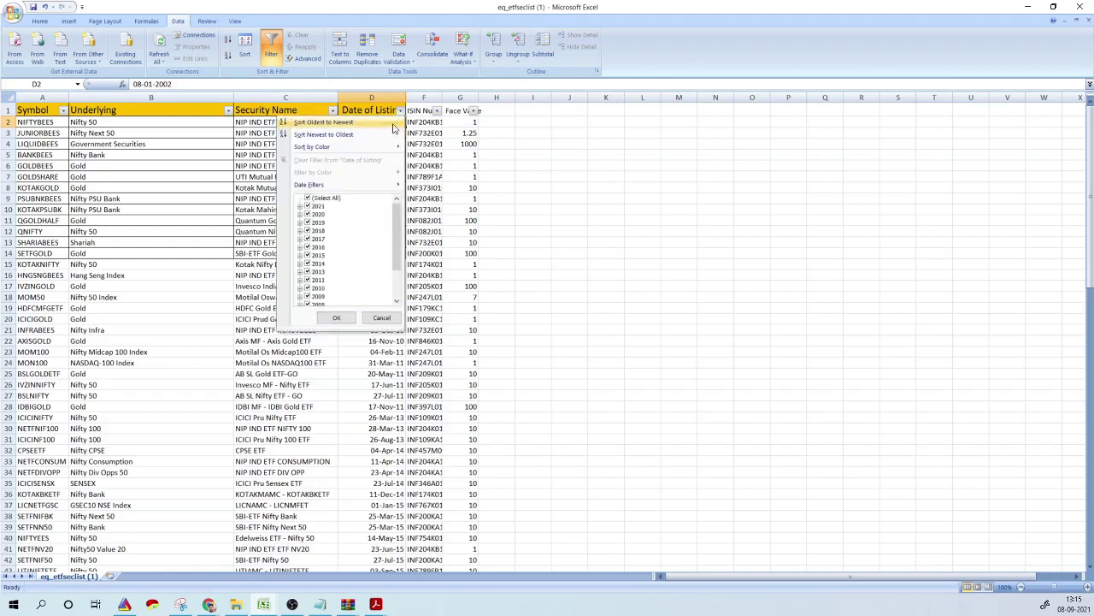
pyautogui.click(147, 165)
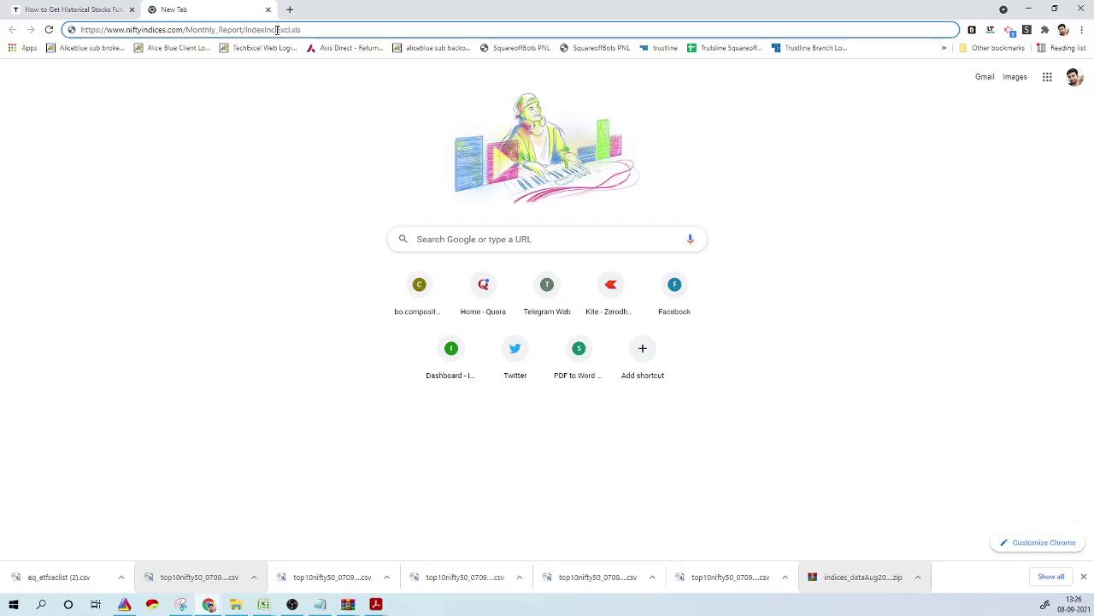
pyautogui.click(276, 30)
pyautogui.press('Return')
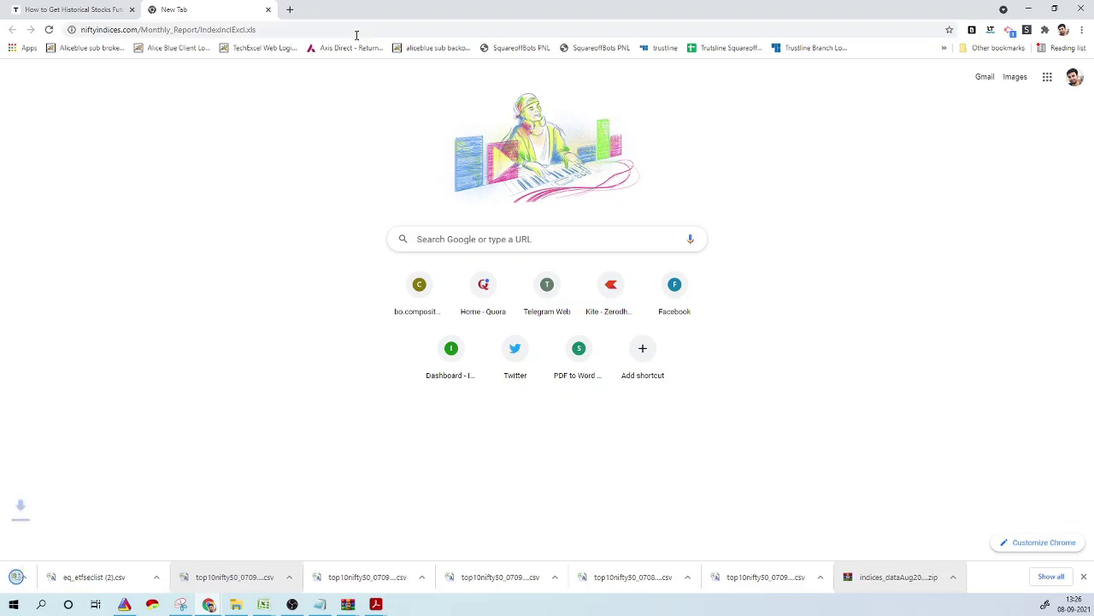
pyautogui.click(357, 35)
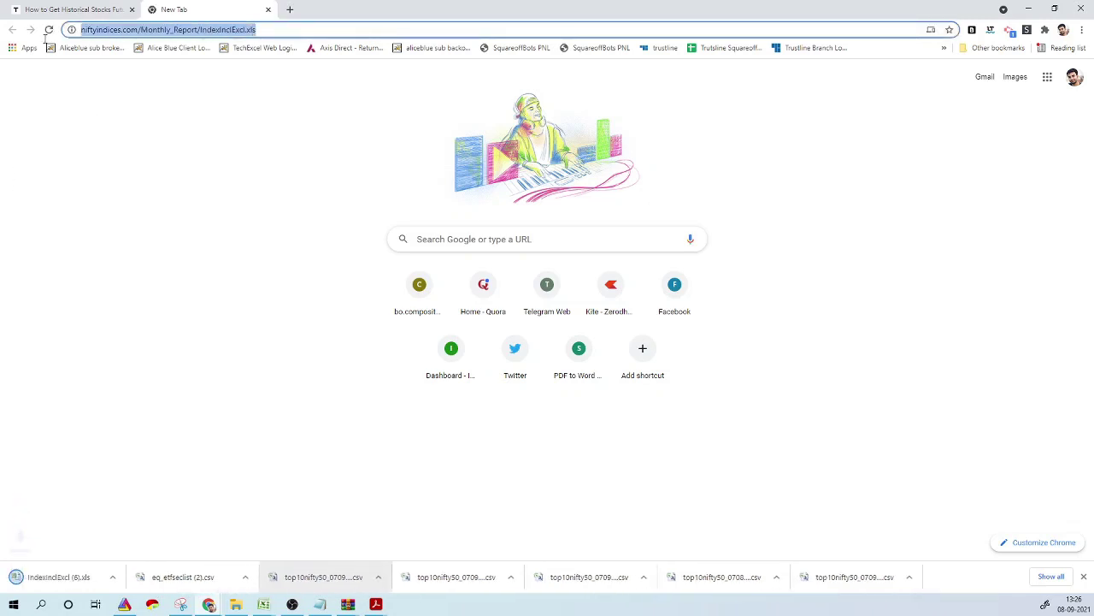
pyautogui.click(71, 585)
pyautogui.click(319, 602)
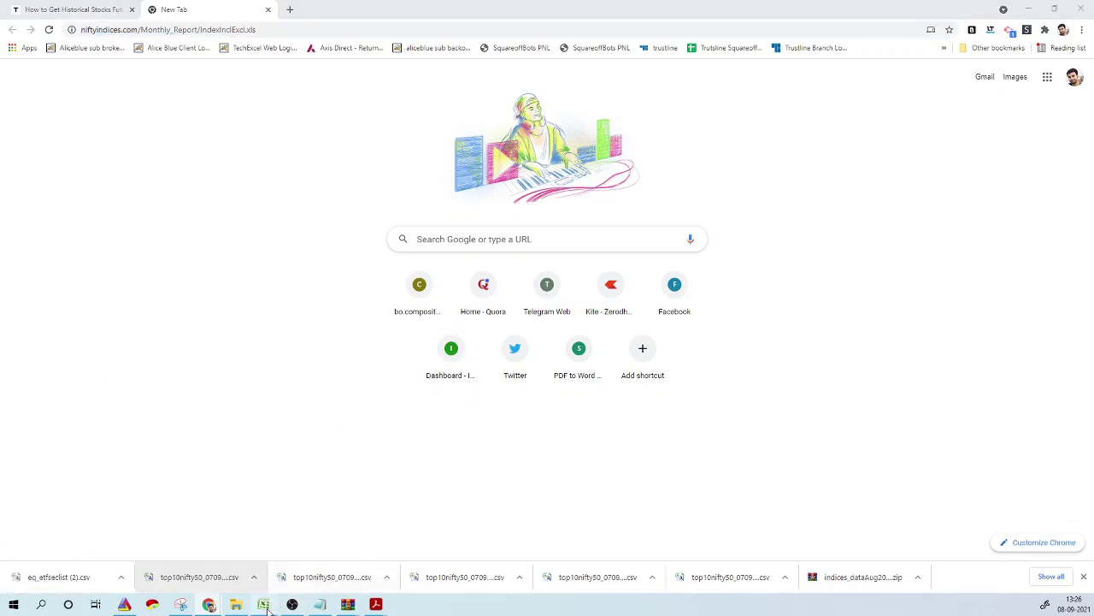
pyautogui.hotkey('alt', 'Tab')
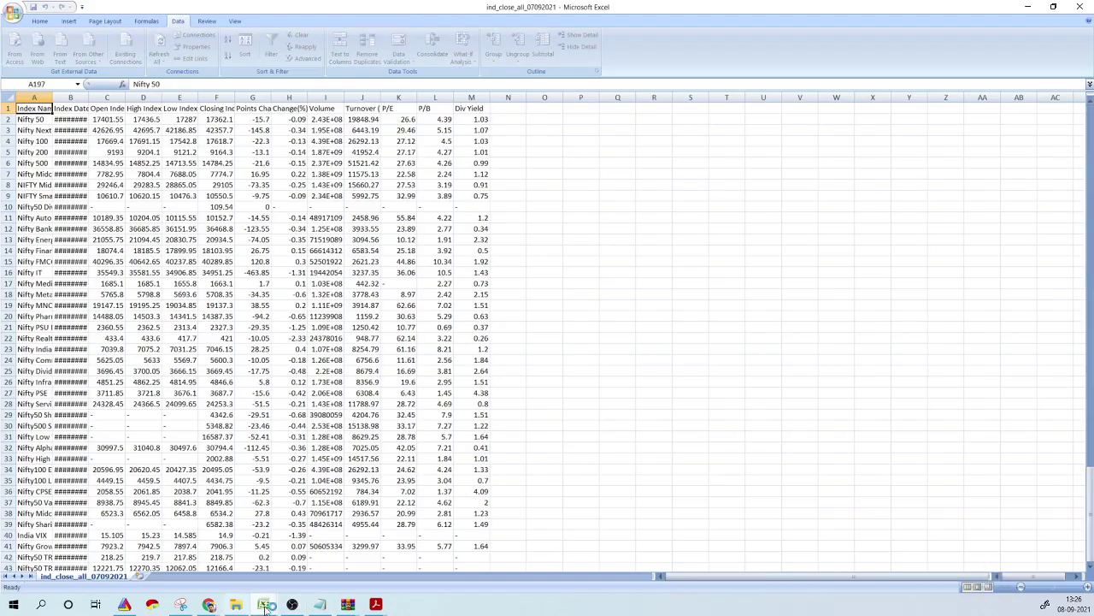
pyautogui.hotkey('ctrl', 'Tab')
# Look over the most recent Nifty 50 inclusions and exclusions, then return to the sheet's header row
pyautogui.click(369, 359)
pyautogui.scroll(7, 352, 367)
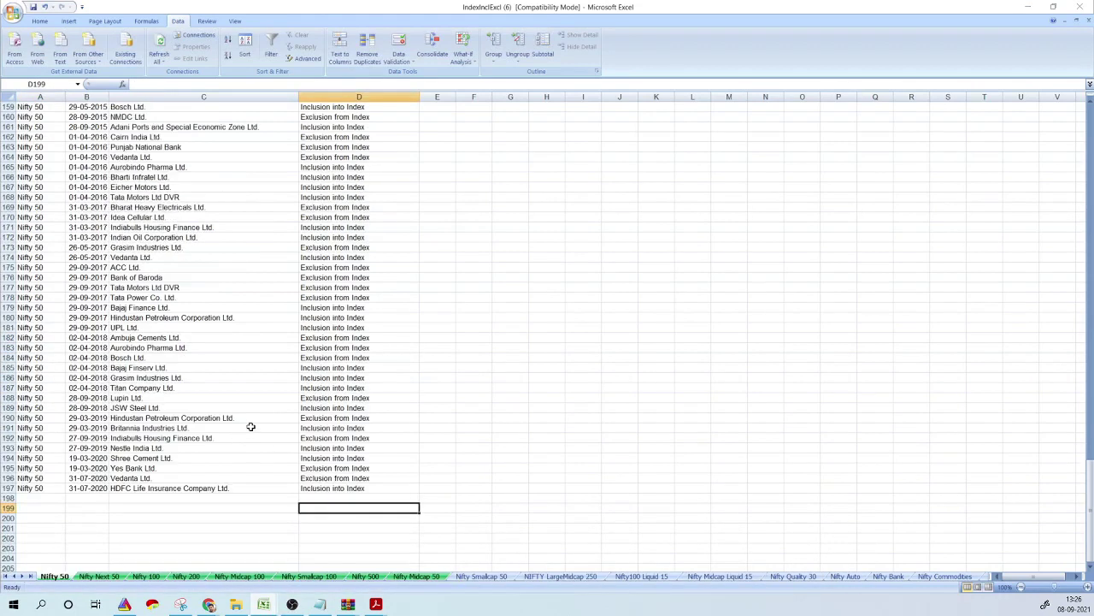
pyautogui.scroll(-1, 249, 425)
pyautogui.click(177, 294)
pyautogui.hotkey('ctrl', 'Up')
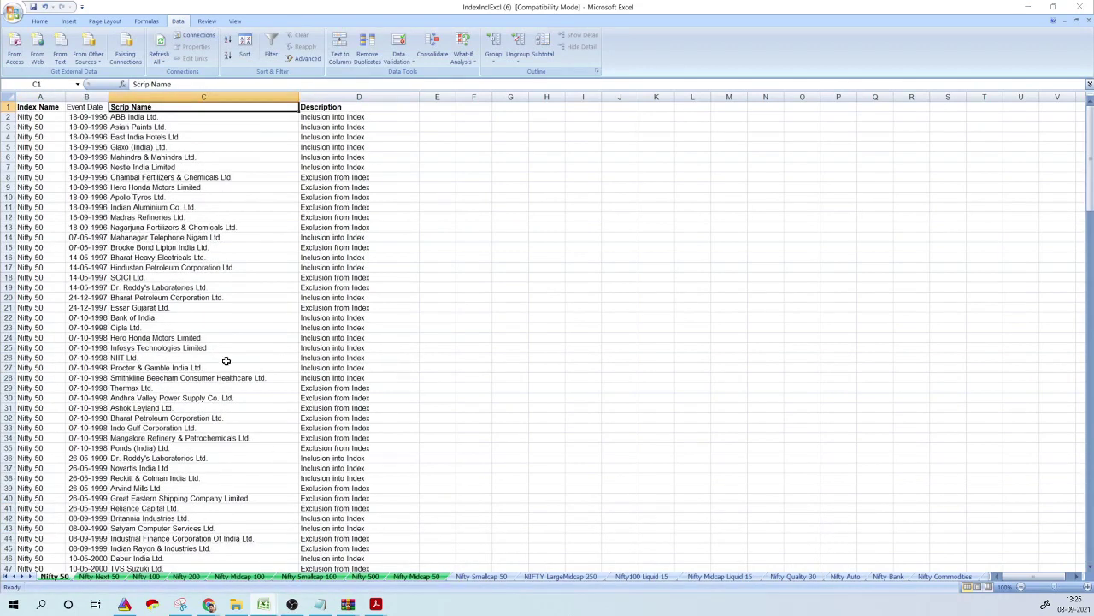
# Examine the Event Date, Scrip Name and Description columns of the Nifty 50 sheet
pyautogui.moveTo(86, 111); pyautogui.dragTo(91, 169)
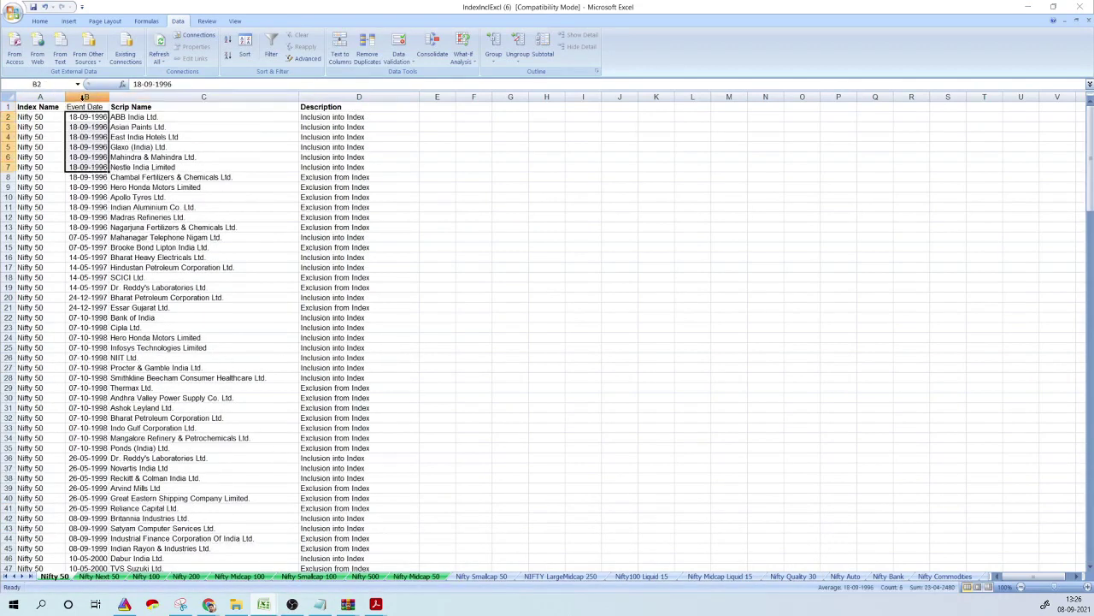
pyautogui.hotkey('ctrl', 'shift', 'Down')
pyautogui.click(111, 160)
pyautogui.scroll(-2, 198, 193)
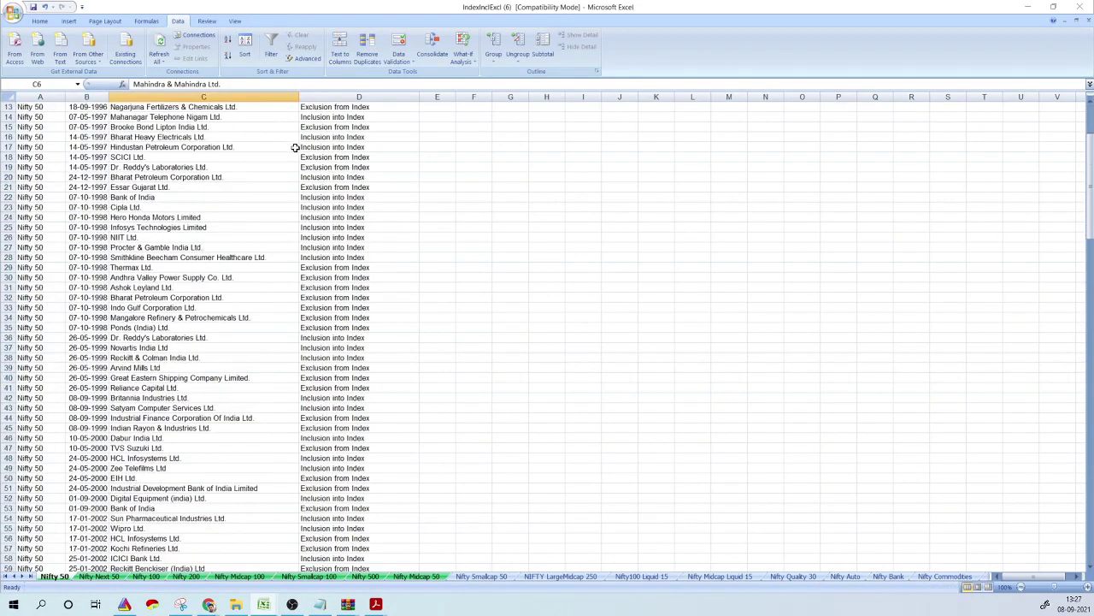
pyautogui.scroll(2, 325, 137)
pyautogui.moveTo(354, 108); pyautogui.dragTo(354, 257)
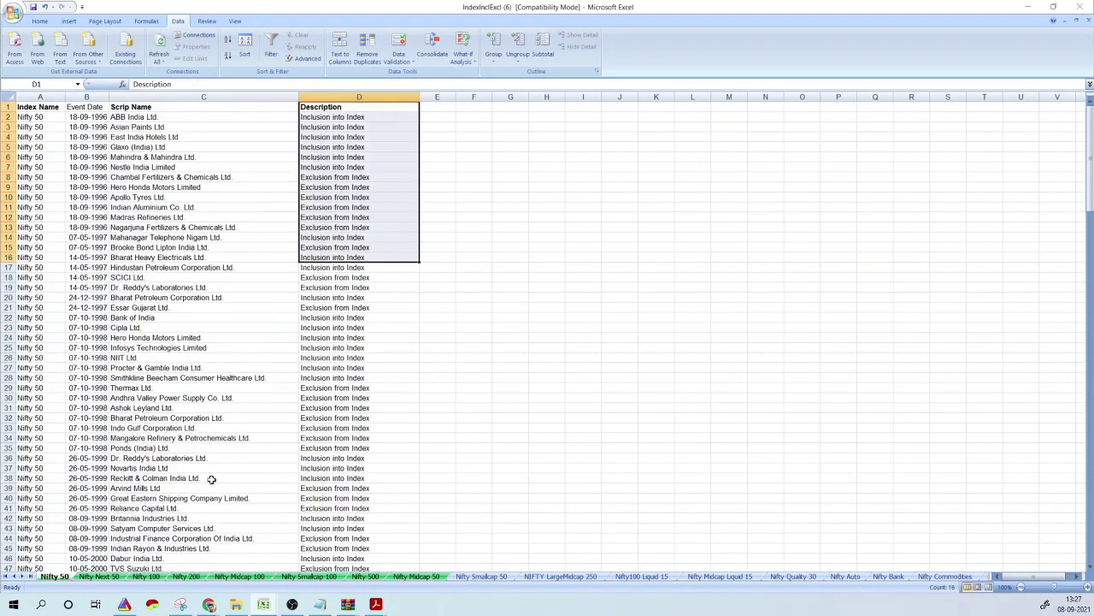
# View the index changes on the Nifty Next 50 and Nifty Midcap 100 sheets
pyautogui.click(105, 577)
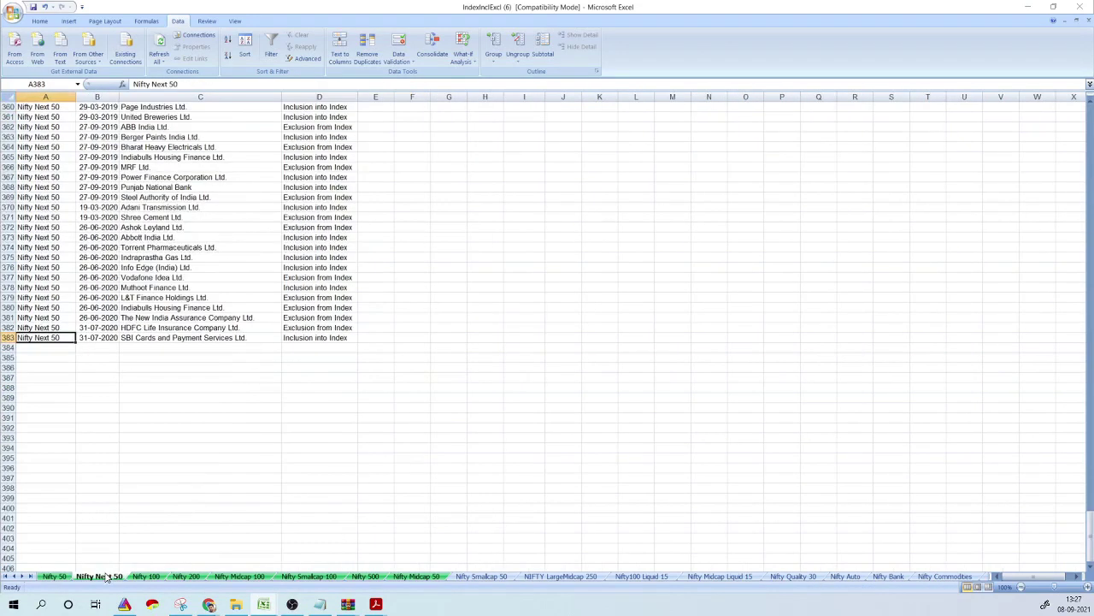
pyautogui.click(239, 577)
pyautogui.scroll(6, 339, 400)
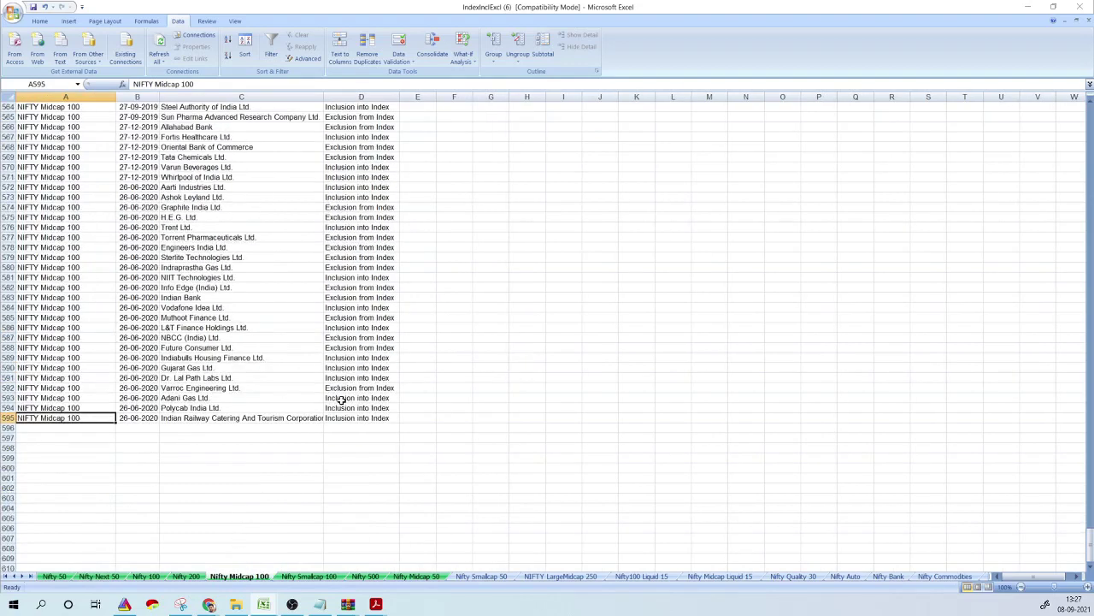
# Examine the latest inclusion and exclusion entries, dates and company names on the Nifty 500 sheet
pyautogui.click(365, 577)
pyautogui.scroll(2, 285, 317)
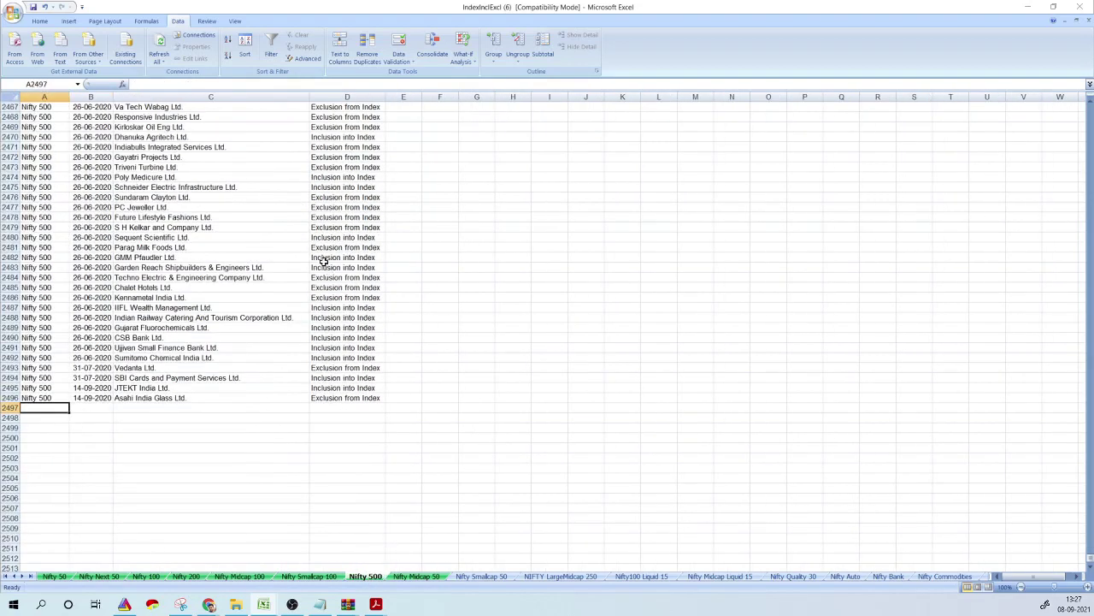
pyautogui.moveTo(323, 258); pyautogui.dragTo(341, 389)
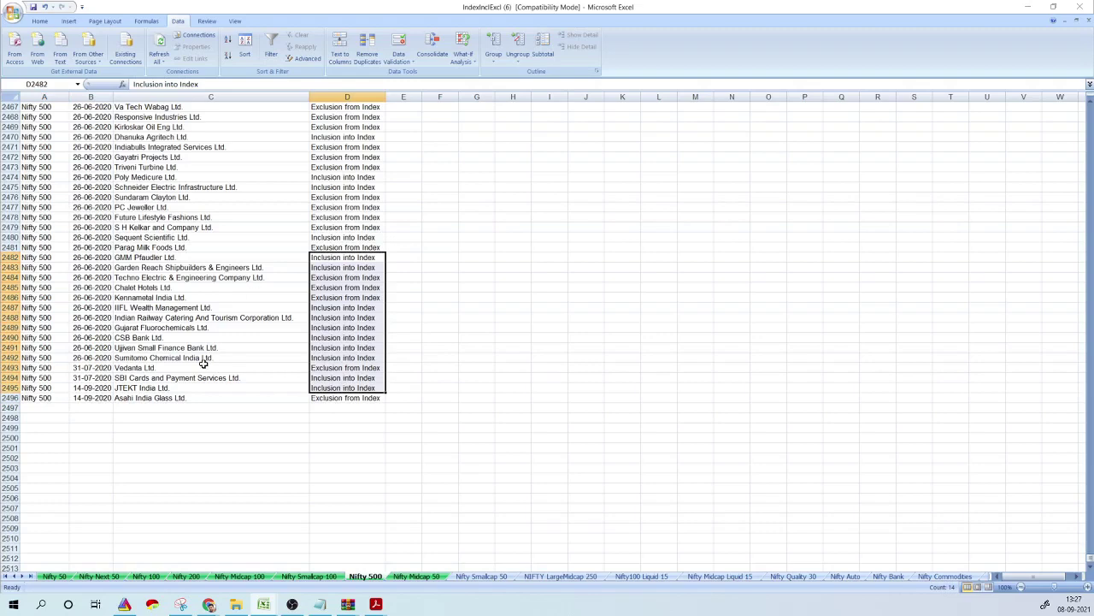
pyautogui.moveTo(198, 408); pyautogui.dragTo(72, 389)
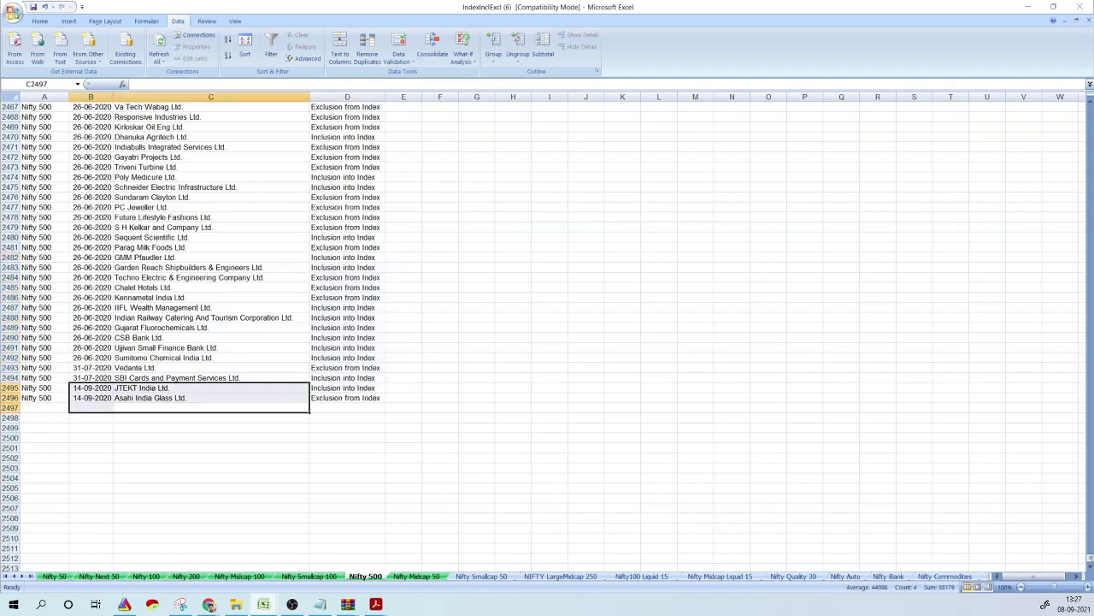